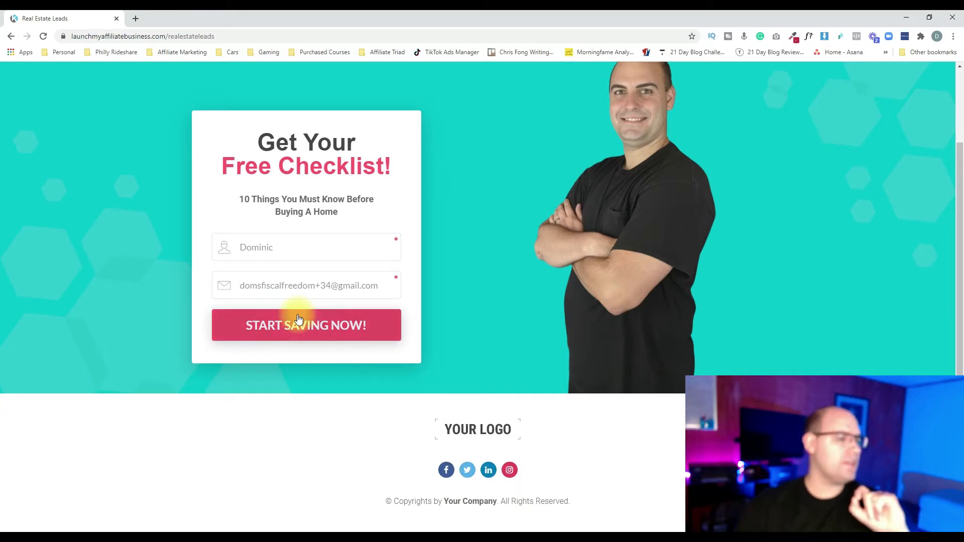
Review the free checklist opt-in page and submit its pre-filled form to request the checklist
scroll(297, 319, "up", 2)
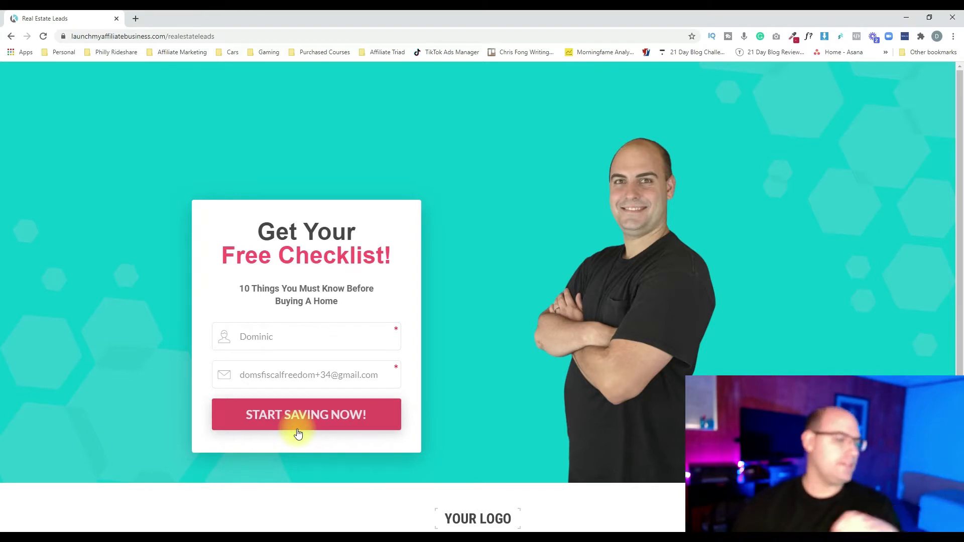
scroll(427, 405, "down", 2)
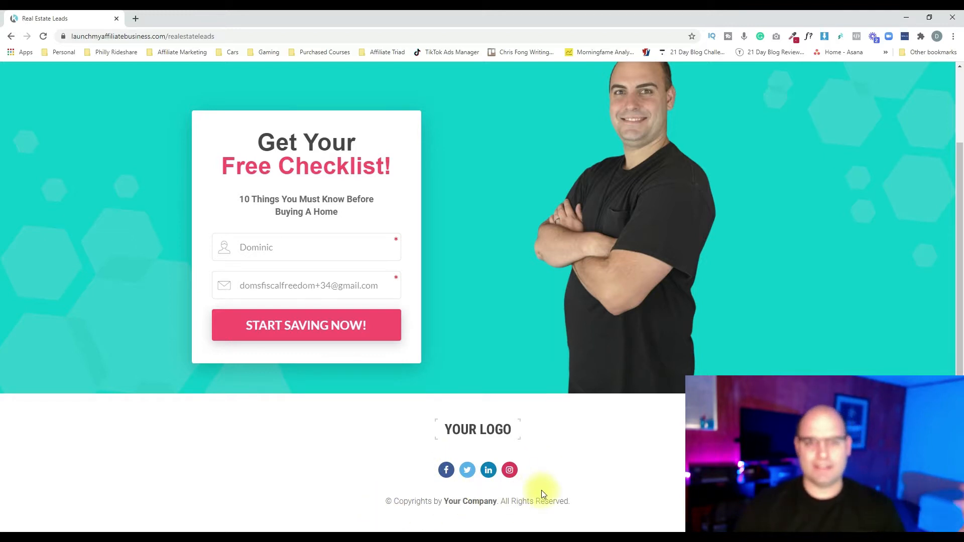
scroll(602, 506, "up", 2)
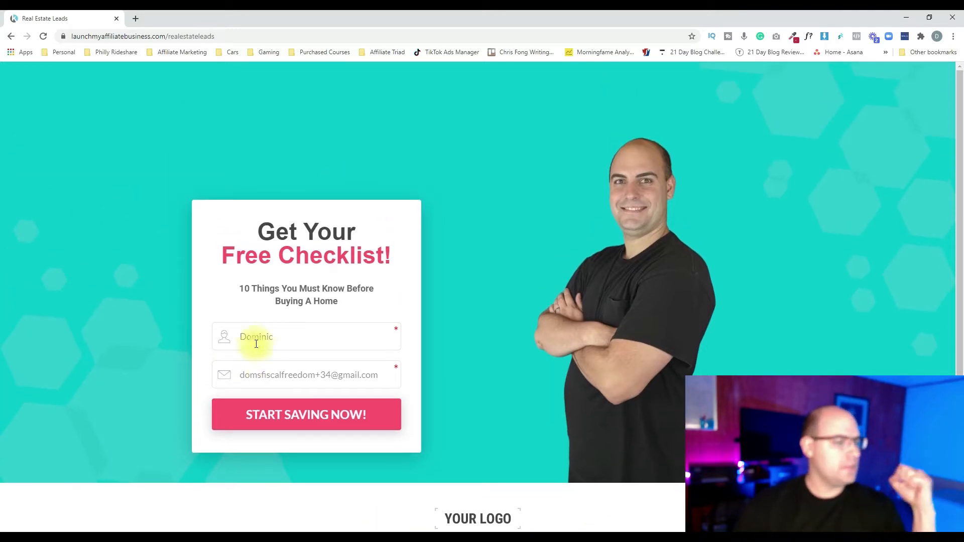
left_click(299, 414)
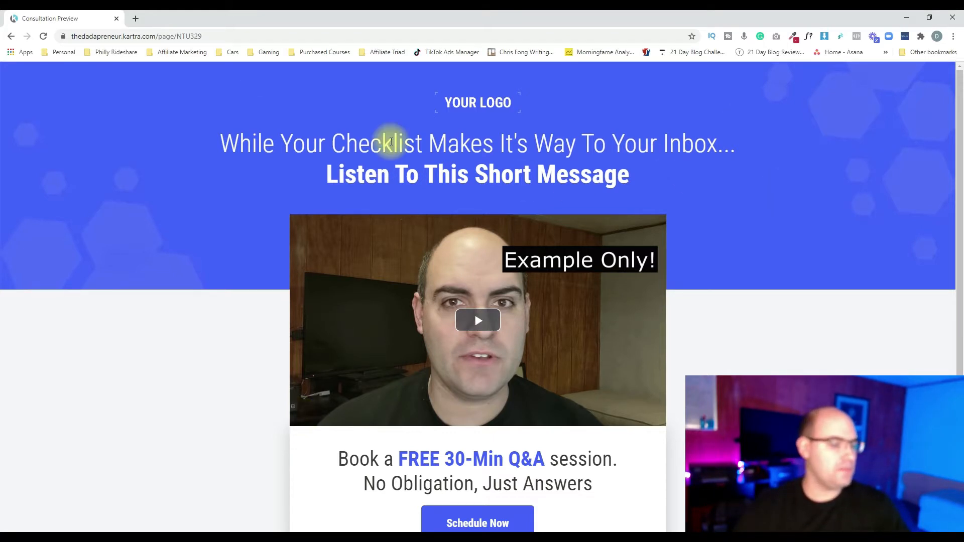
Play the short message video on the consultation page for a few seconds and pause it
left_click(486, 323)
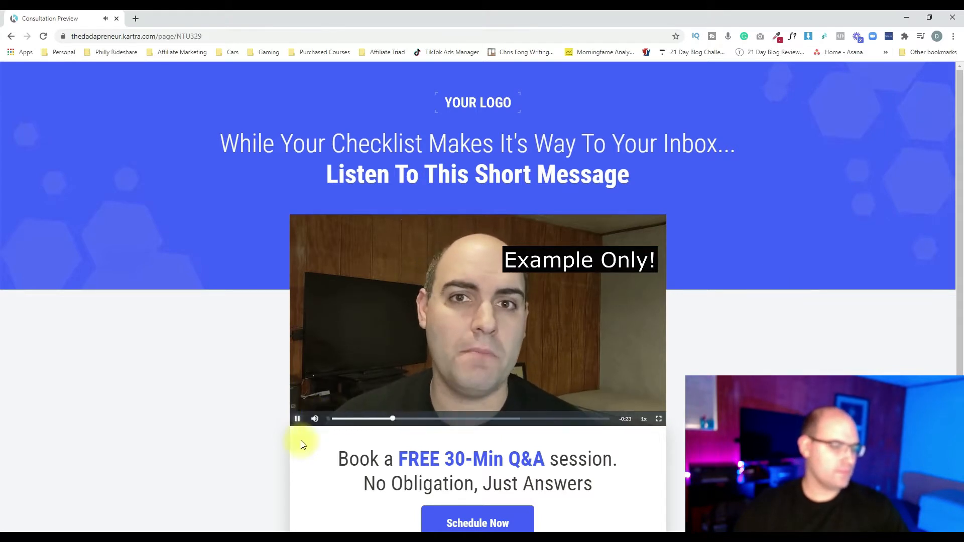
left_click(296, 419)
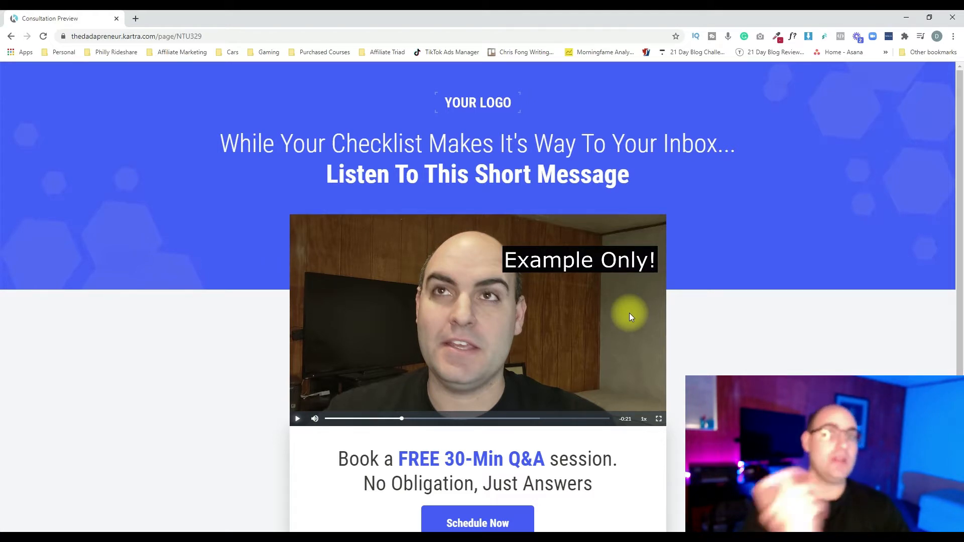
Schedule a New Buyer Q&A Session for Friday, February 5, 2021 at 1:00 pm
scroll(434, 275, "down", 3)
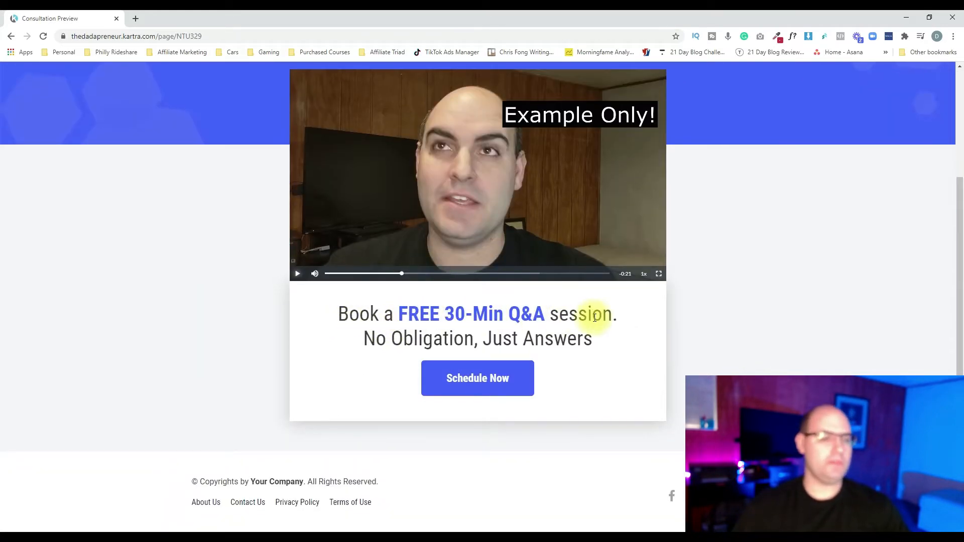
left_click(496, 385)
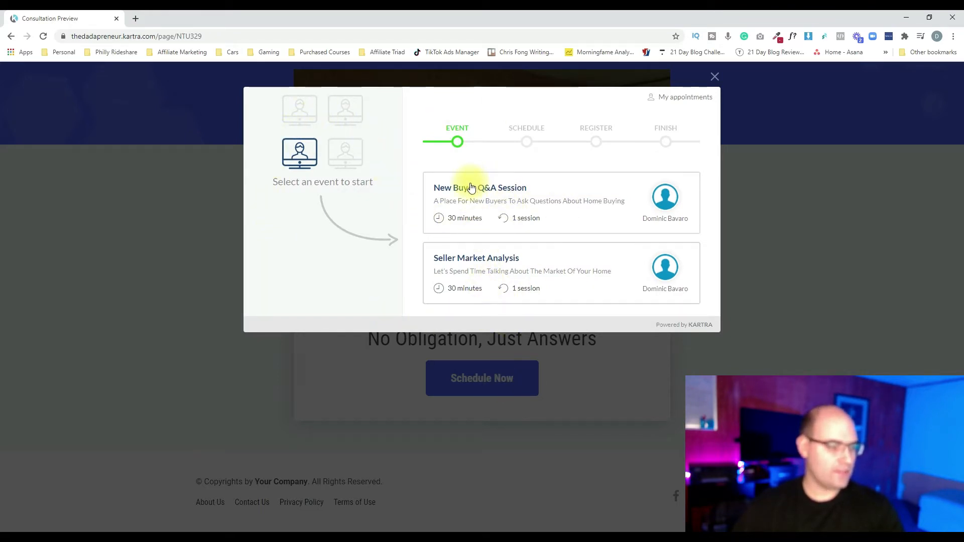
left_click(604, 199)
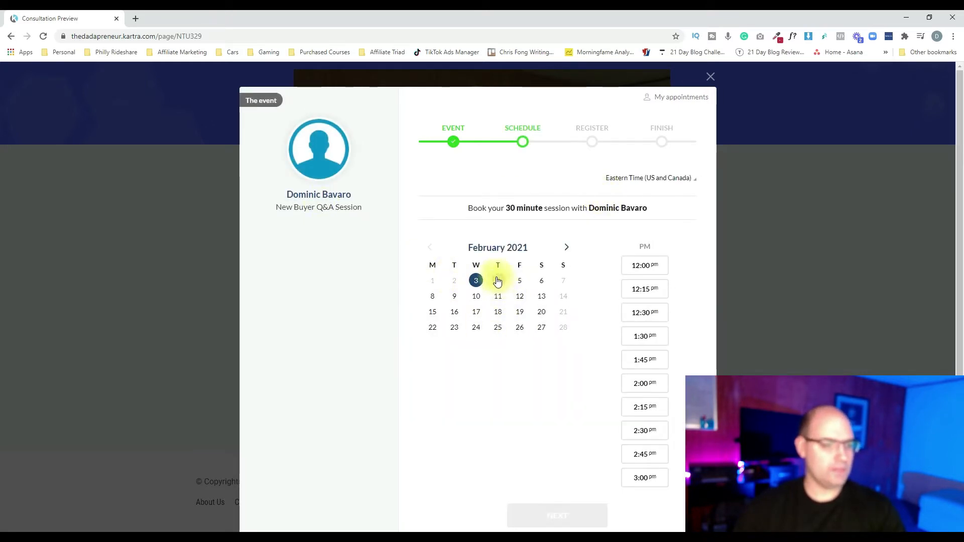
left_click(520, 280)
scroll(647, 266, "down", 2)
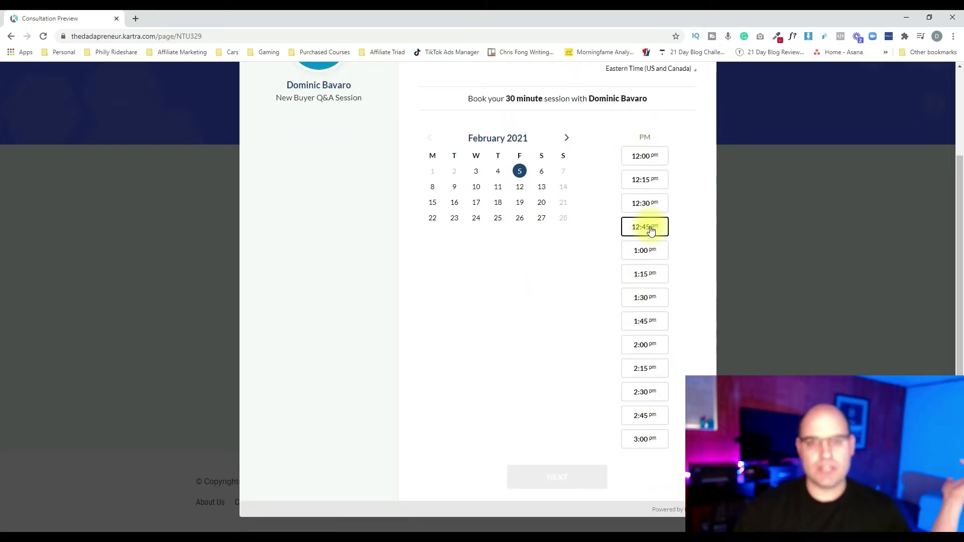
left_click(637, 250)
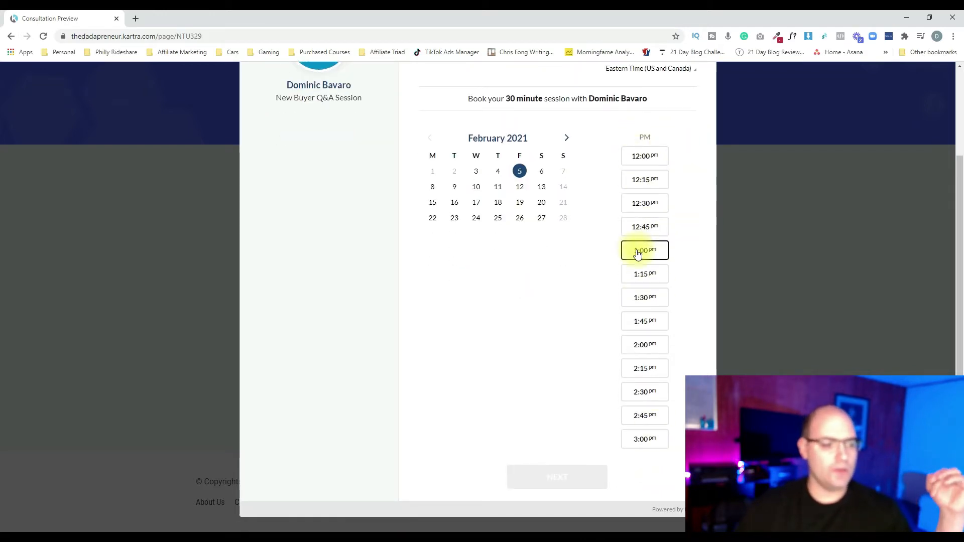
left_click(557, 479)
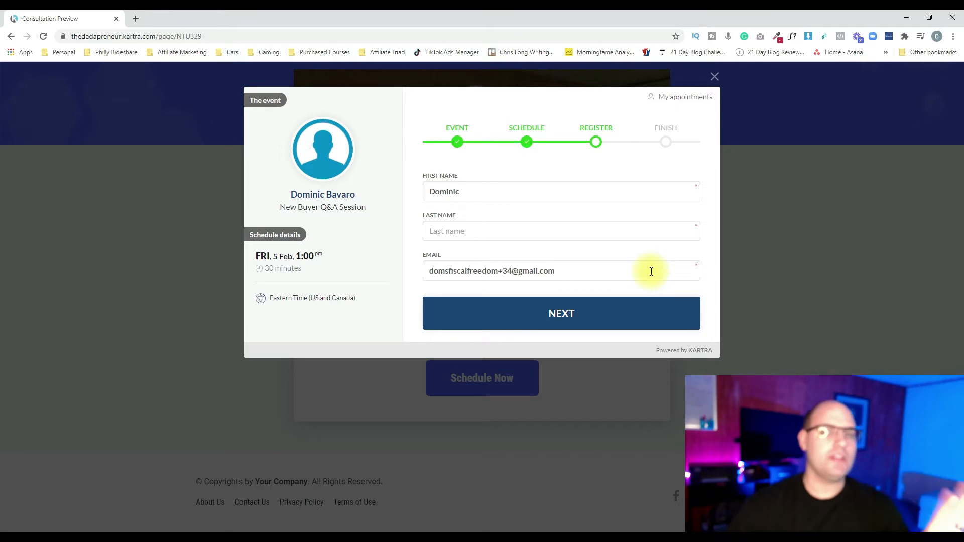
Enter the attendee's last name to complete the session booking and choose to add the appointment to a calendar
left_click(490, 232)
type("Bavaro")
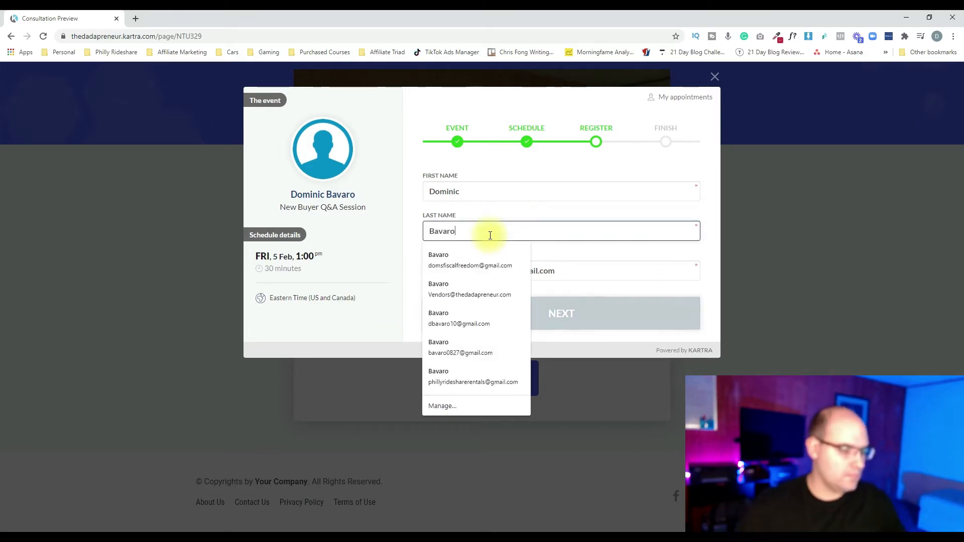
key("Return")
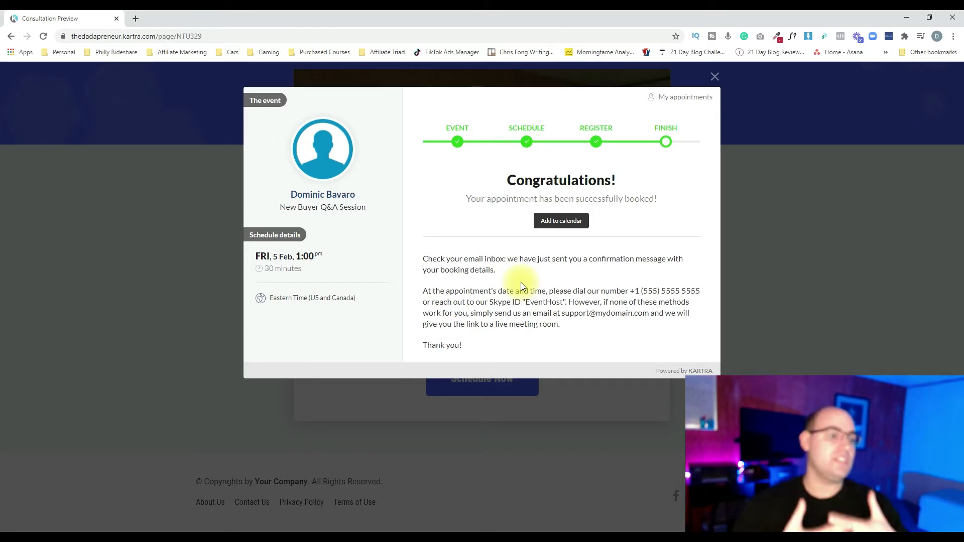
left_click(561, 221)
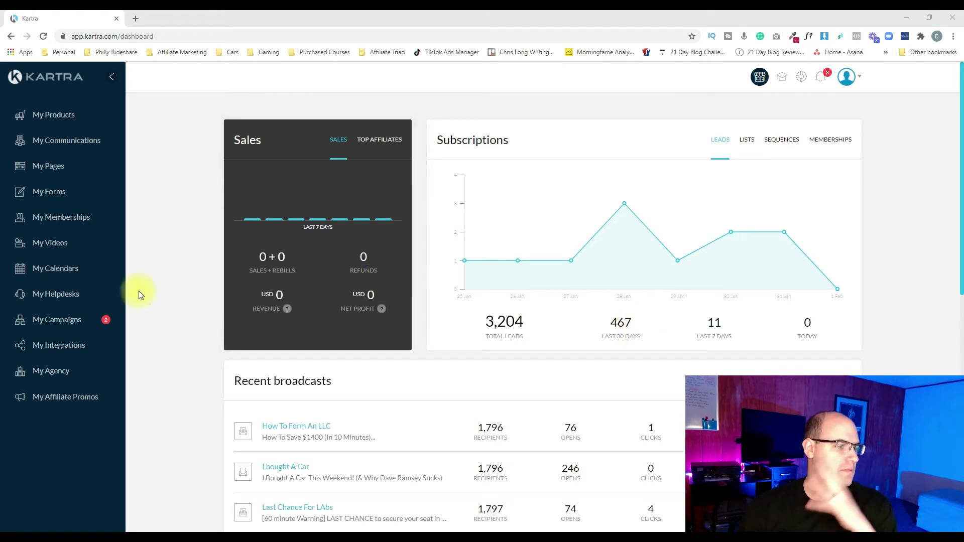
Open the Real Estate Leads calendar for editing in Kartra and advance past its basic info to the schedule stage
left_click(52, 269)
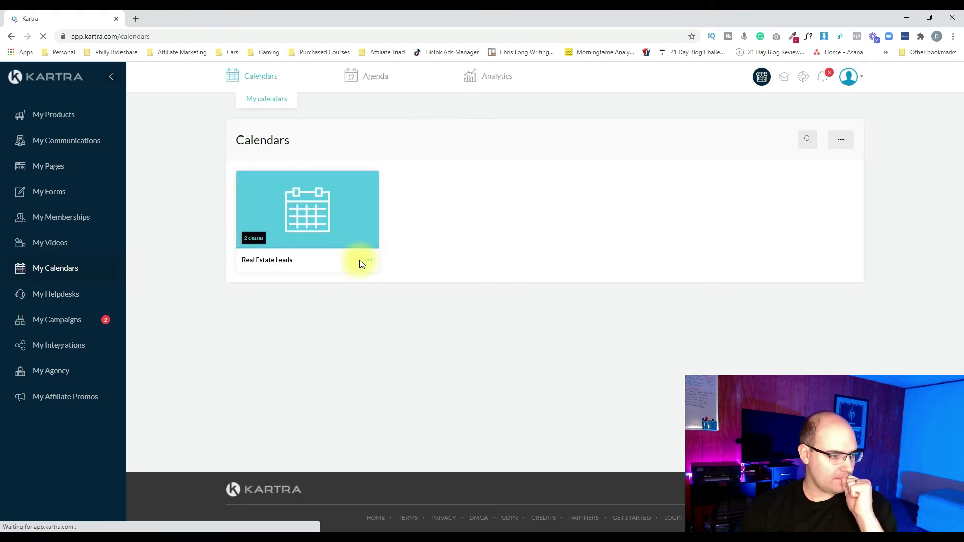
left_click(368, 261)
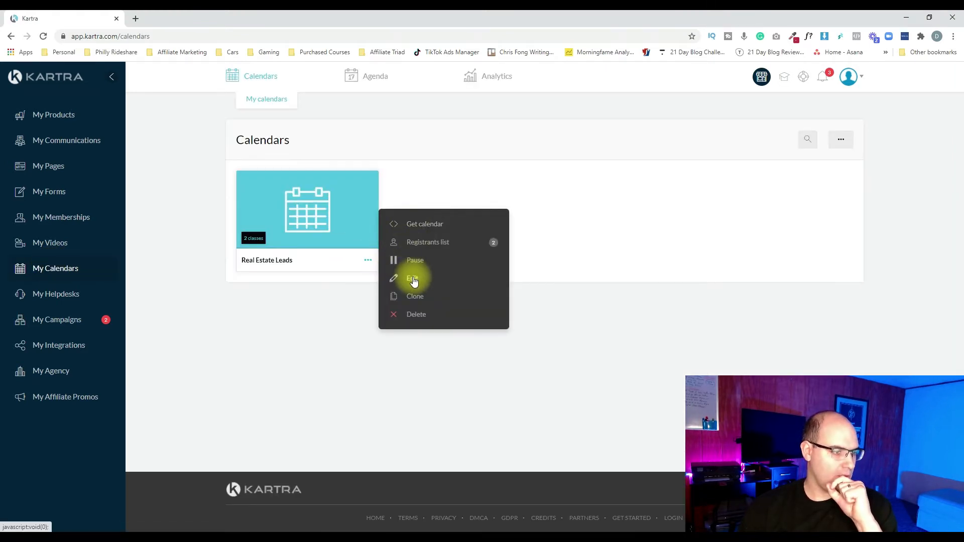
left_click(413, 279)
left_click(637, 100)
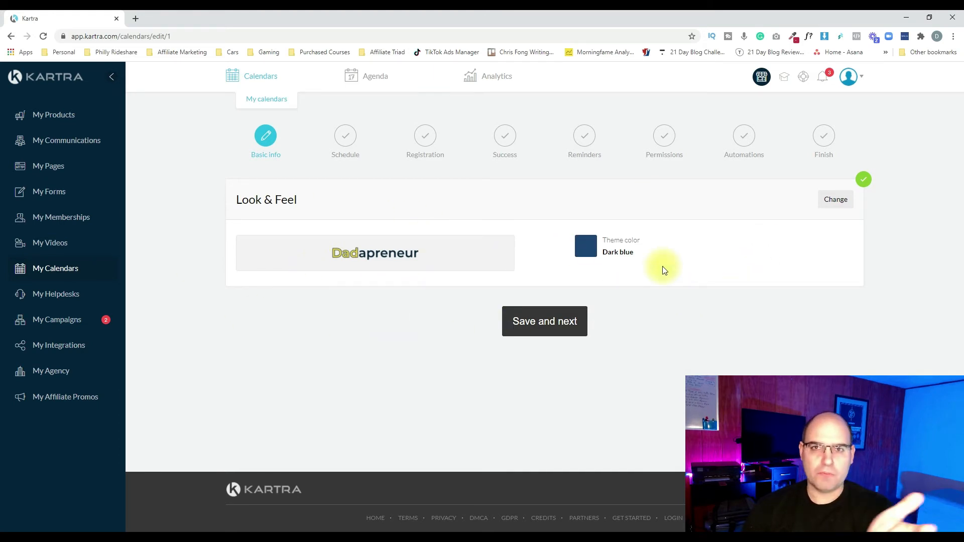
left_click(566, 323)
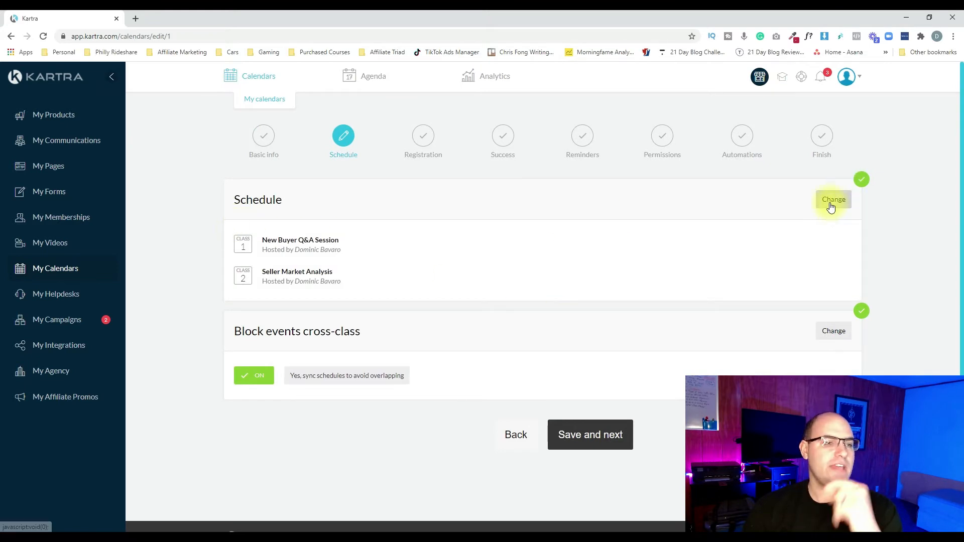
Open the calendar's schedule section for editing and review the settings of classes 1 and 2
left_click(833, 200)
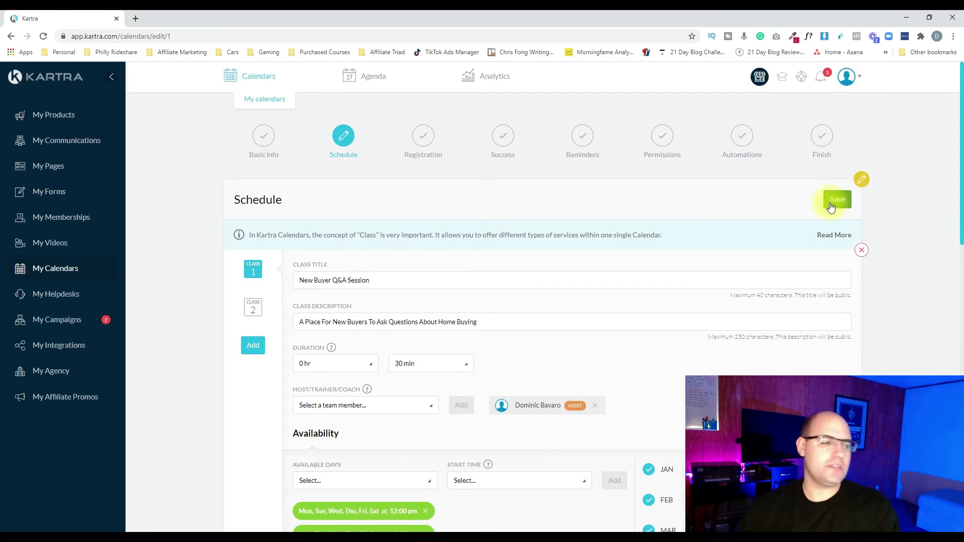
scroll(521, 248, "down", 1)
scroll(521, 248, "down", 4)
scroll(520, 248, "up", 3)
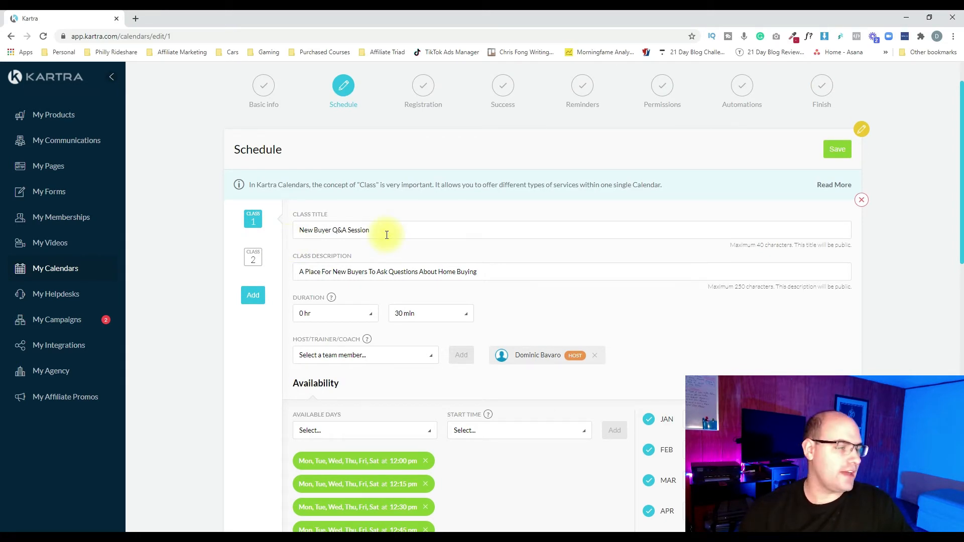
left_click(247, 261)
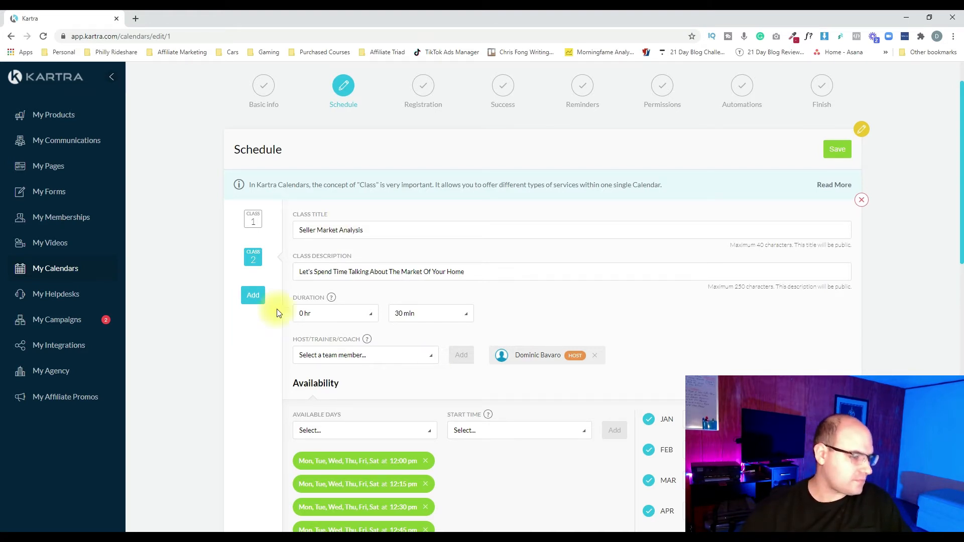
Add a third class titled "Experienced Buyer Consultation" with the description "For people who have already bought a home"
scroll(286, 327, "down", 1)
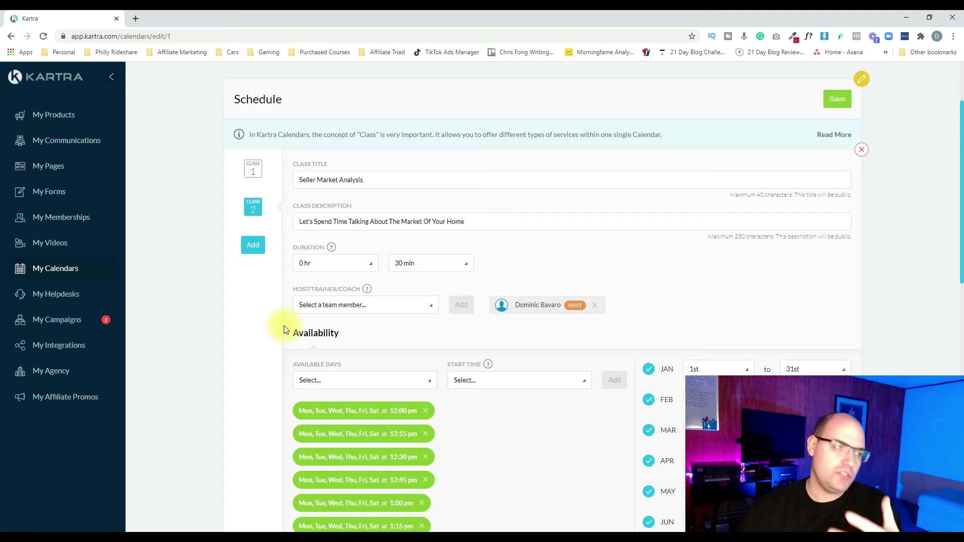
left_click(254, 246)
left_click(412, 179)
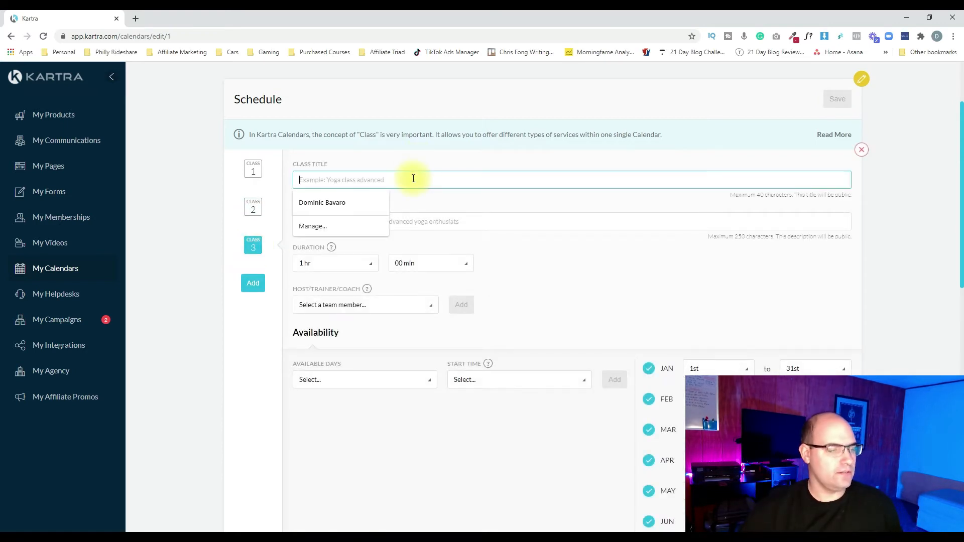
type("Experienced Buyer C")
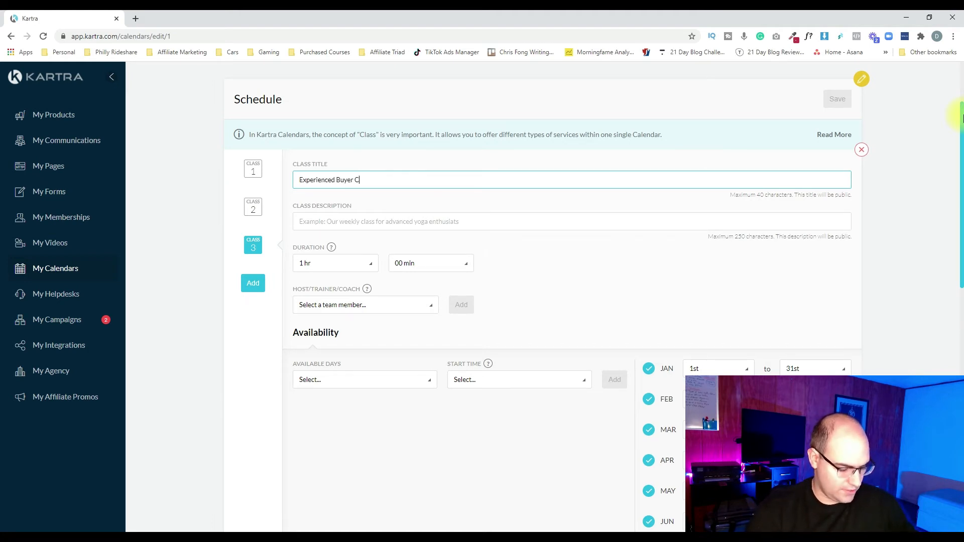
type("ion")
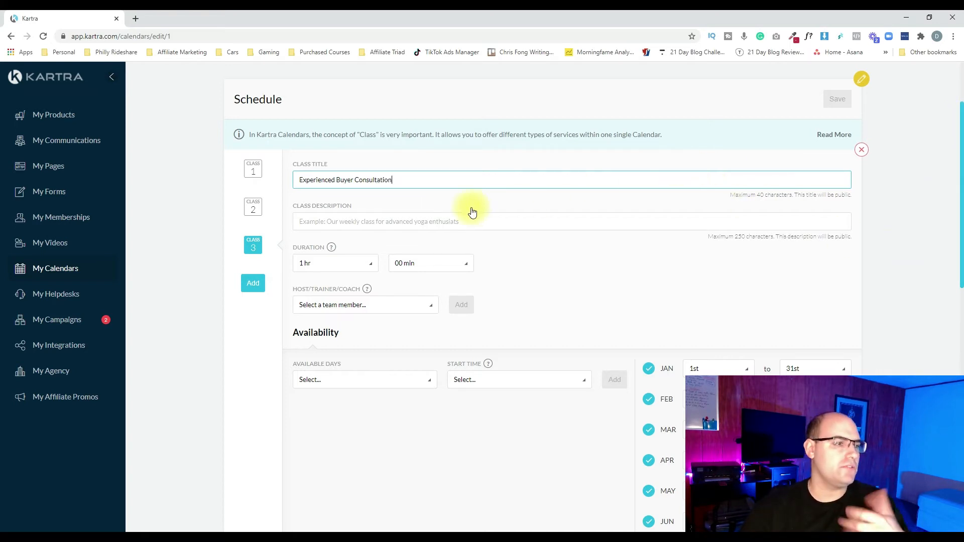
left_click(417, 222)
type("F")
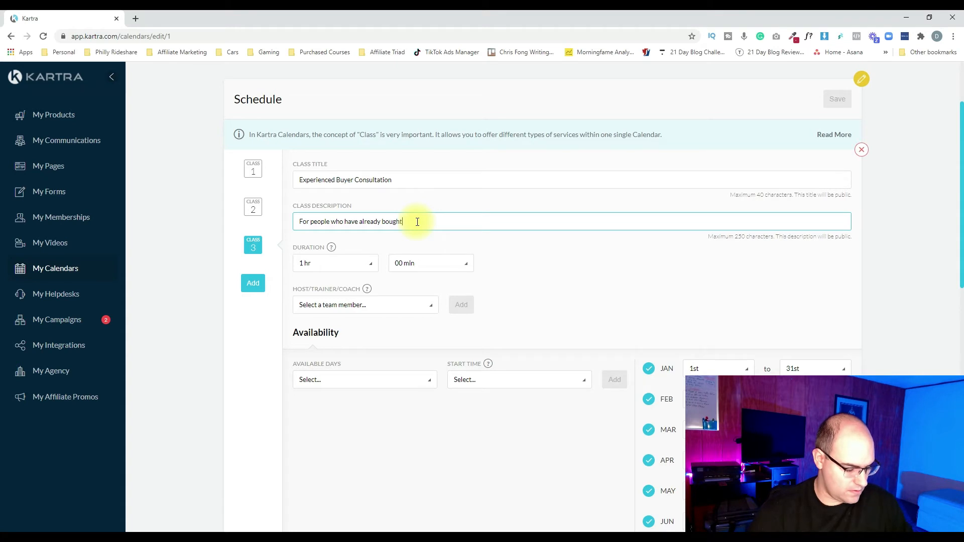
left_click(580, 302)
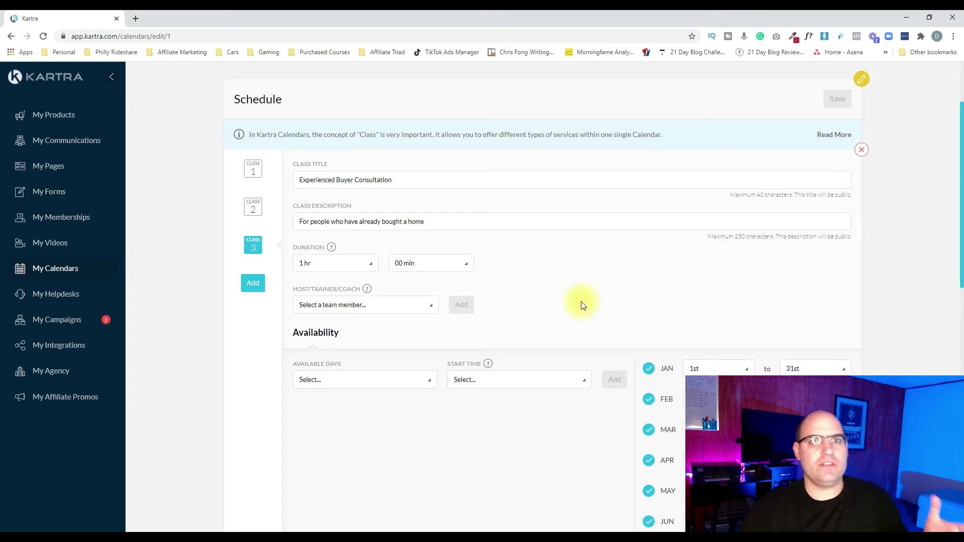
Set the third class's duration to 0 hr 30 min and assign the team member as its host
left_click(337, 267)
scroll(307, 367, "down", 2)
scroll(308, 367, "up", 2)
left_click(322, 285)
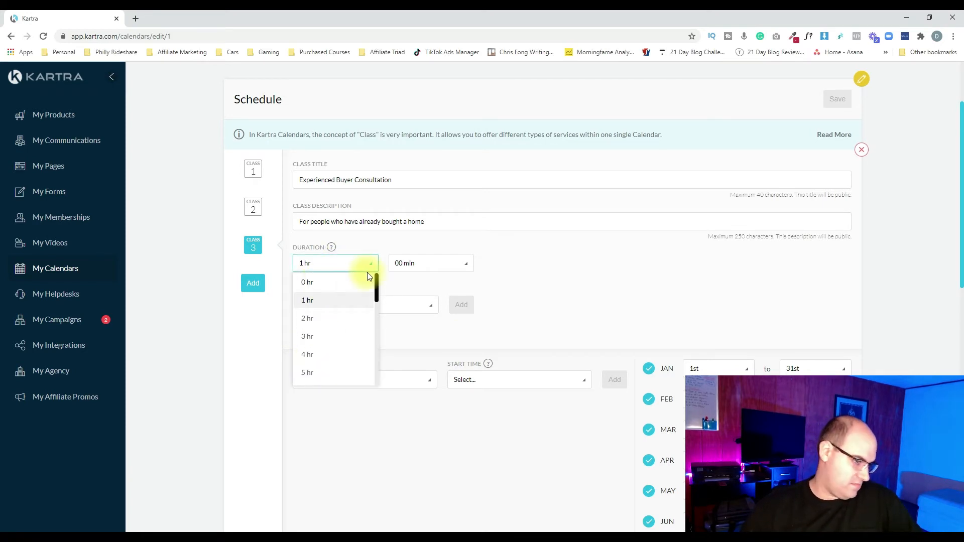
left_click(414, 264)
scroll(423, 337, "down", 3)
left_click(407, 295)
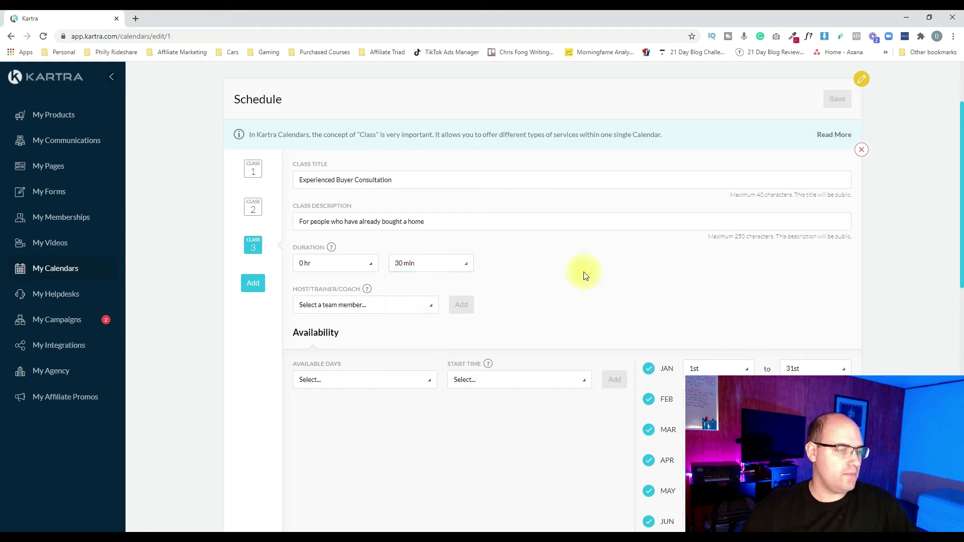
left_click(414, 305)
left_click(328, 346)
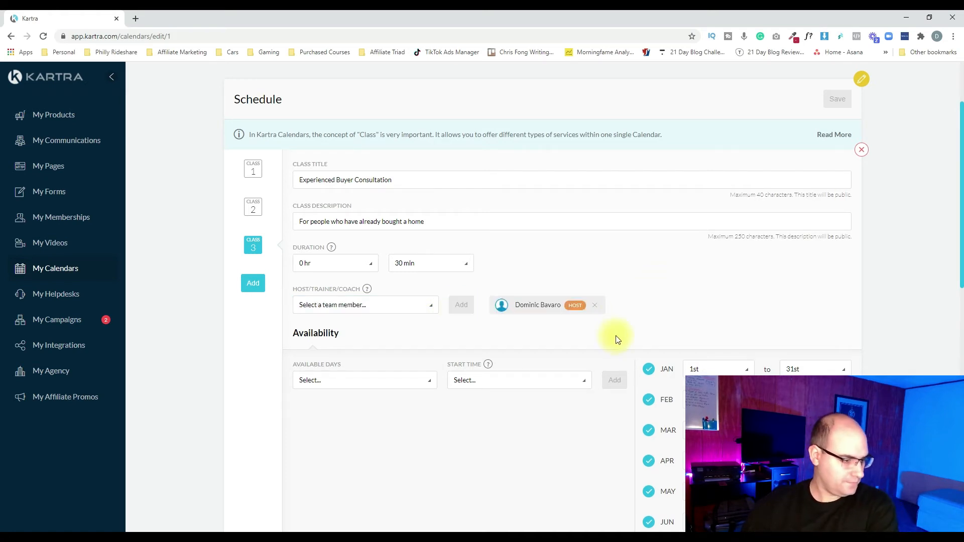
Choose Monday through Saturday as the available days for the third class
scroll(614, 338, "down", 3)
scroll(418, 349, "down", 1)
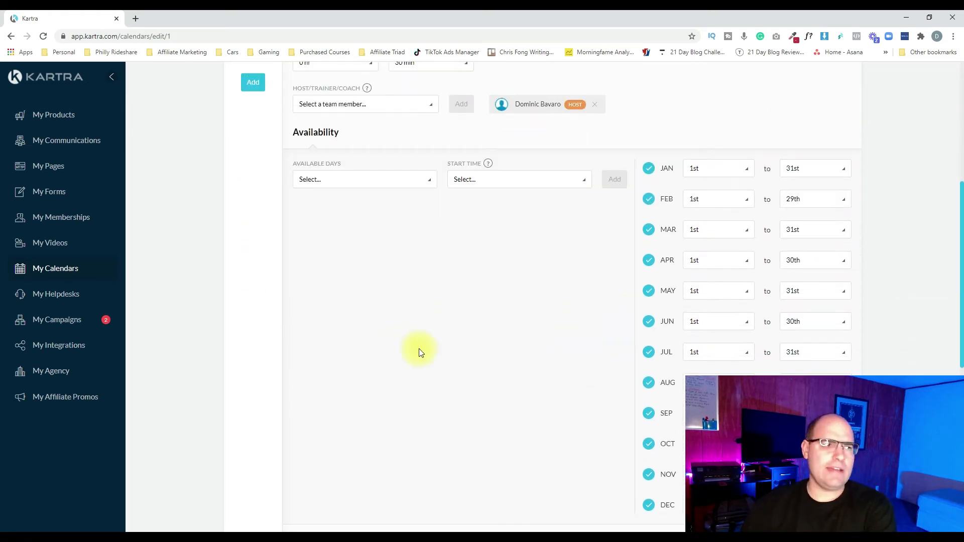
left_click(381, 188)
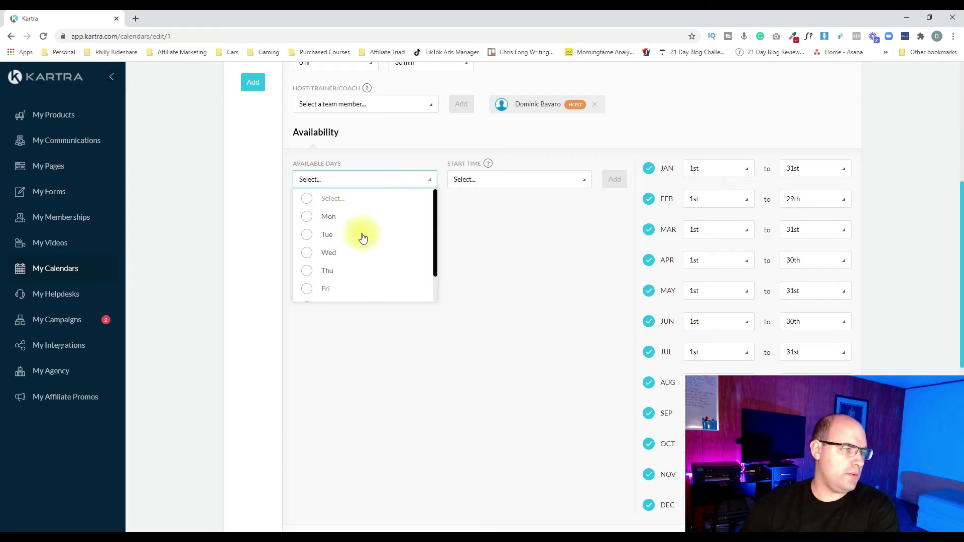
scroll(361, 237, "down", 2)
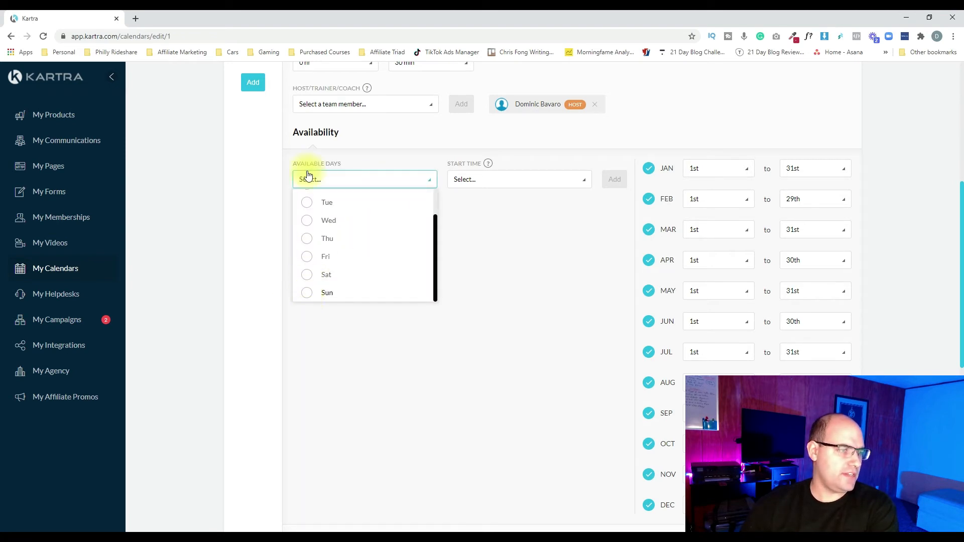
left_click(307, 275)
left_click(307, 240)
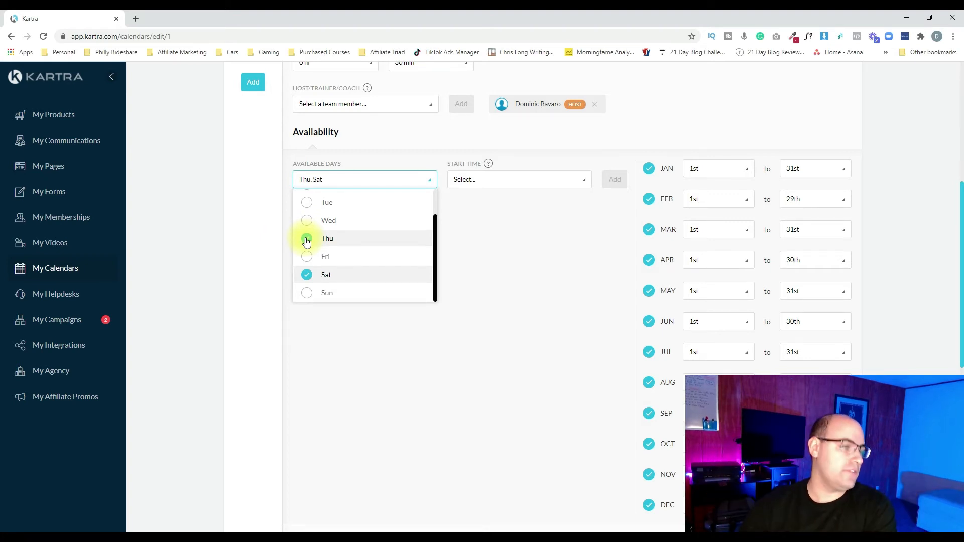
Set the start time to 2:00 pm and add the availability slot to the third class
left_click(497, 180)
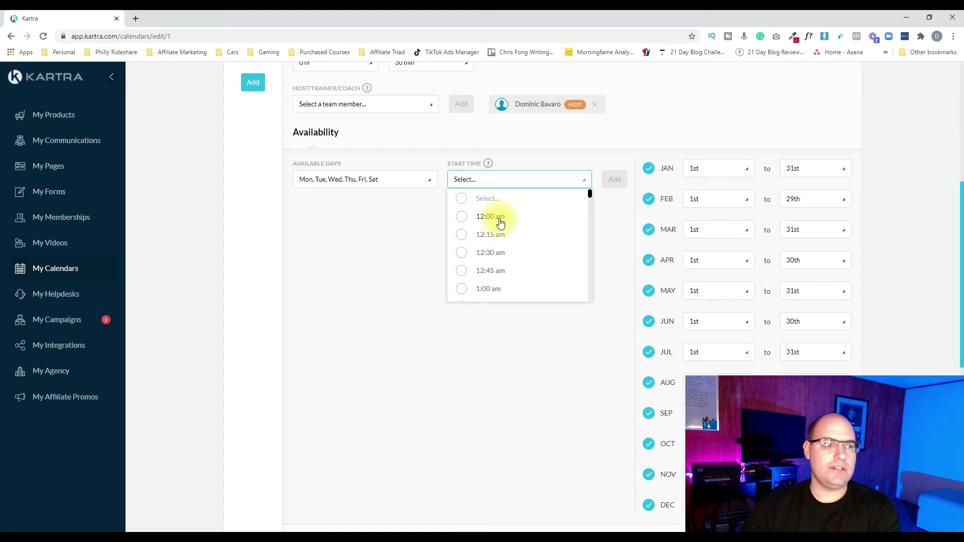
scroll(500, 231, "down", 3)
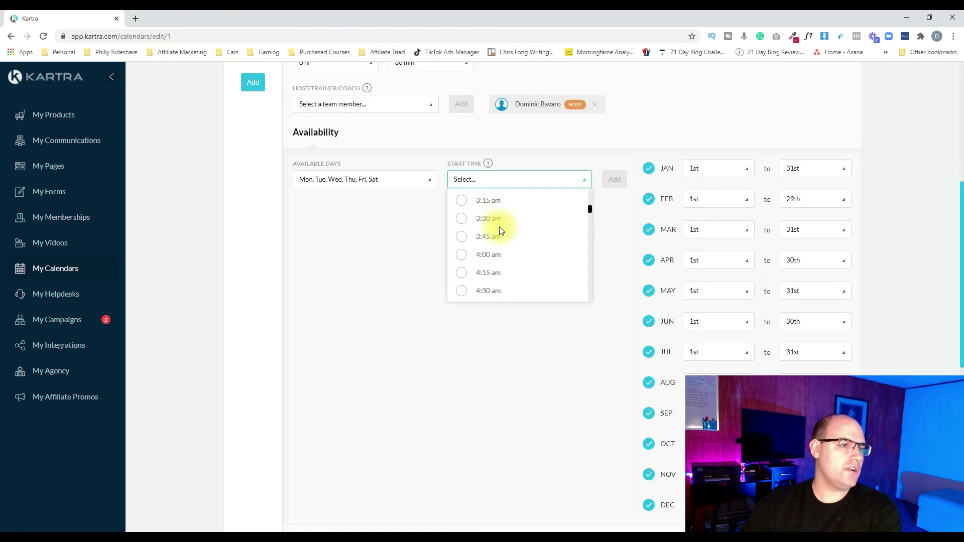
scroll(501, 231, "down", 12)
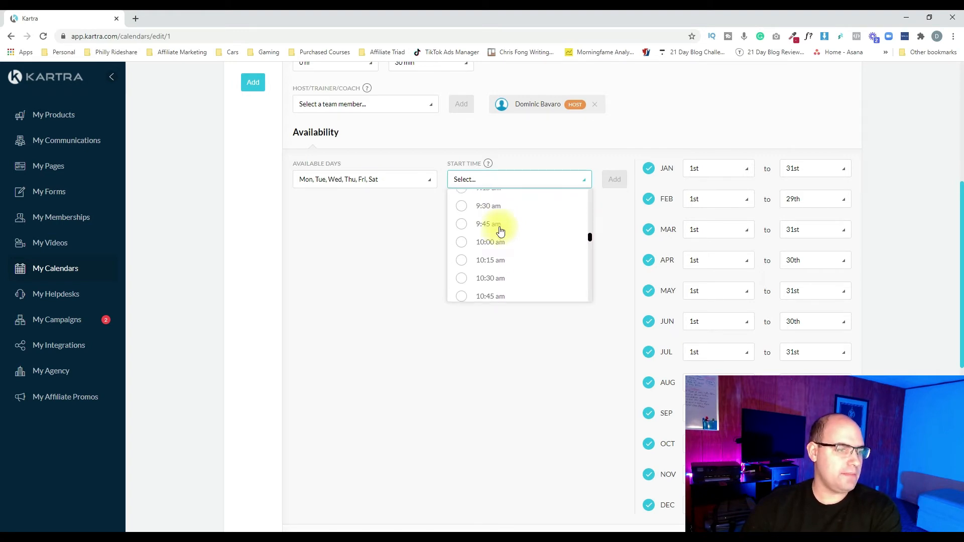
scroll(501, 230, "down", 4)
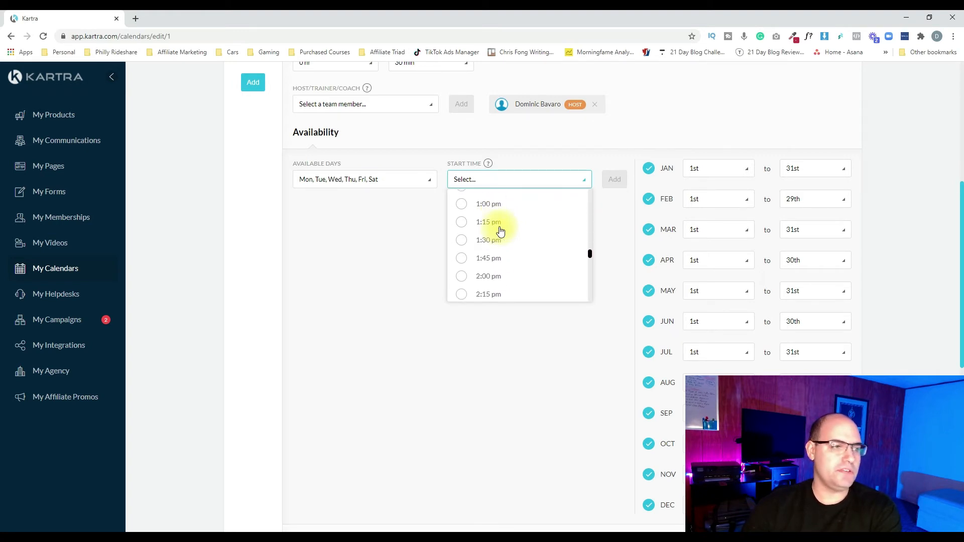
left_click(460, 281)
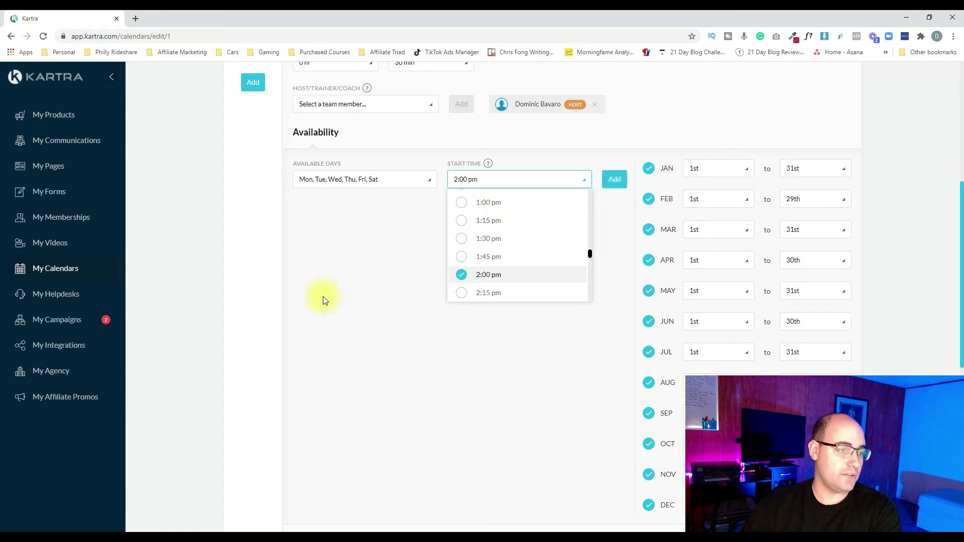
left_click(616, 181)
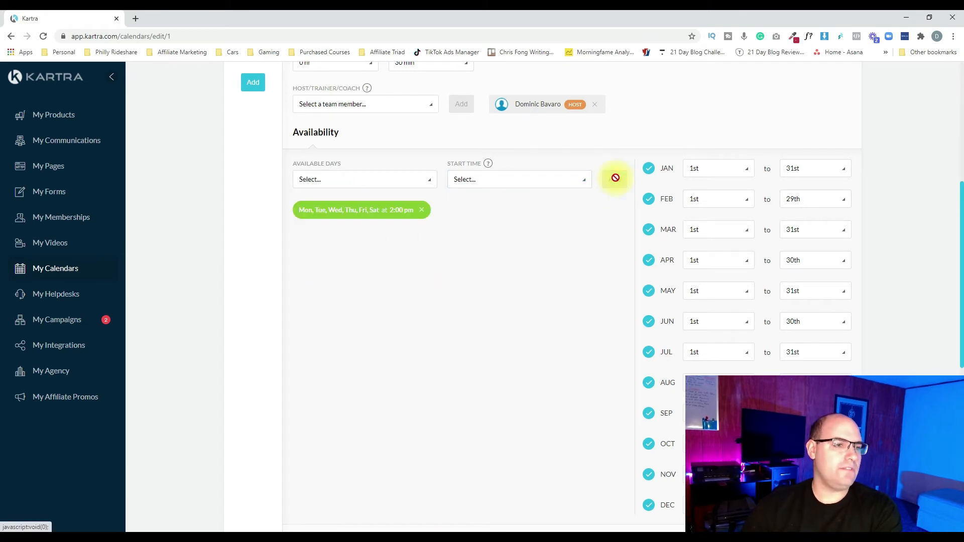
Limit the third class's January availability by setting its end date to the 20th
scroll(748, 189, "down", 2)
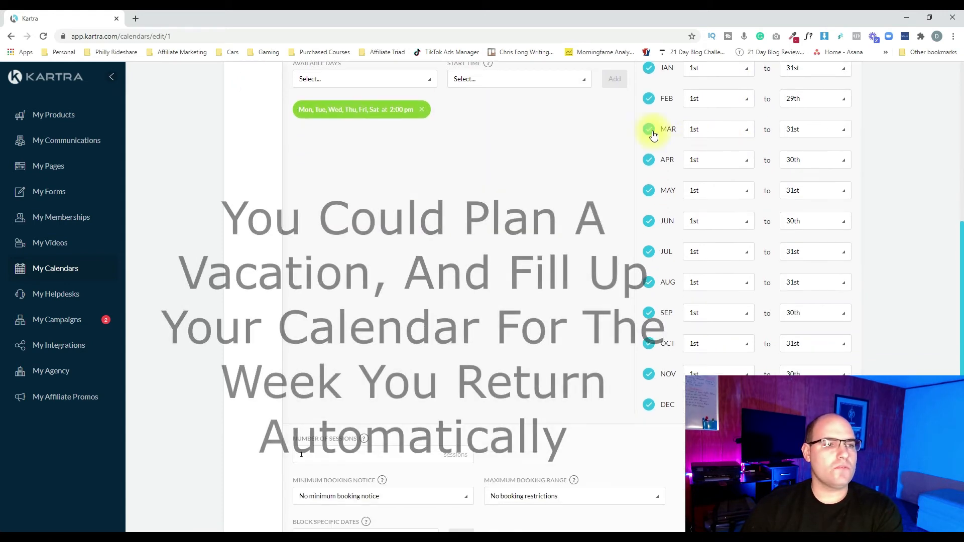
scroll(748, 151, "up", 1)
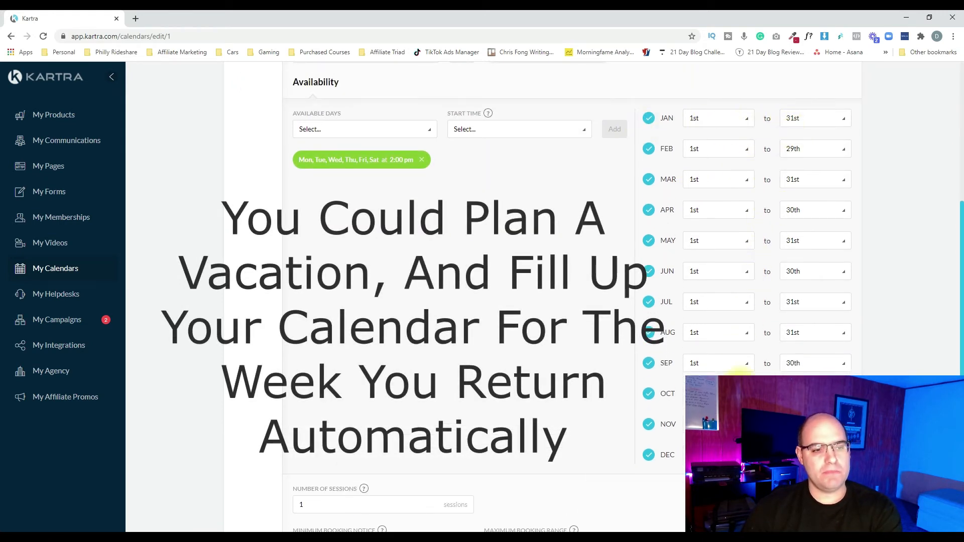
left_click(828, 120)
scroll(811, 181, "down", 4)
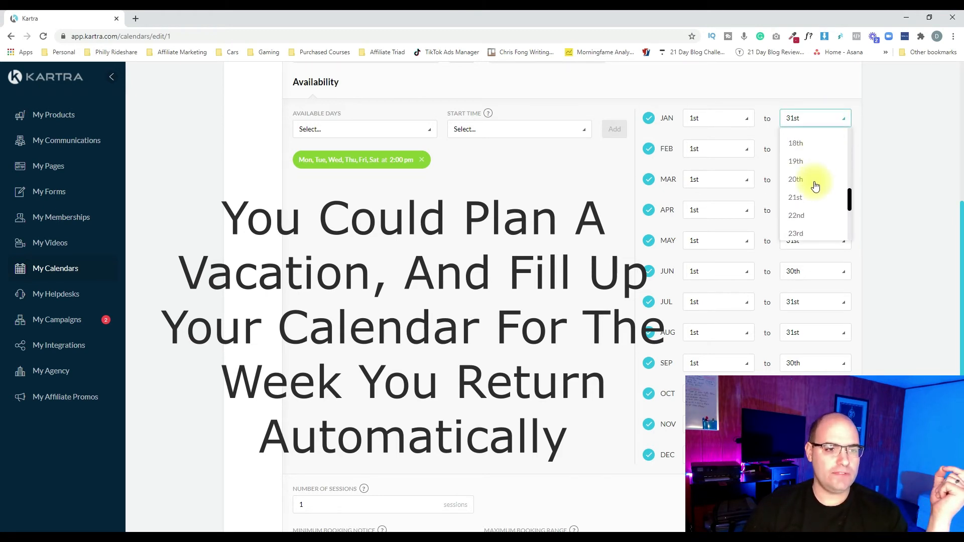
left_click(803, 181)
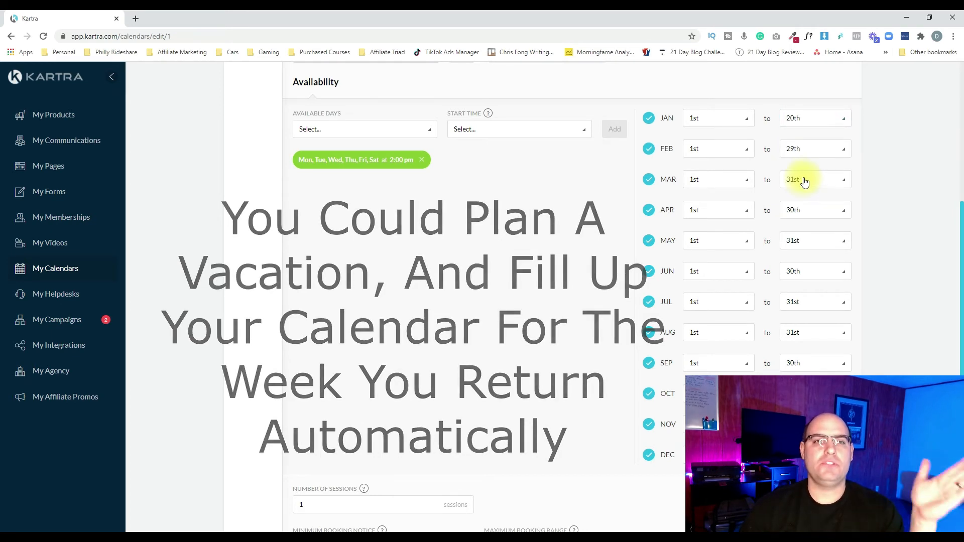
Set the minimum booking notice to "Don't allow bookings for today or tomorrow" and the maximum booking range to "No booking restrictions"
scroll(804, 146, "down", 7)
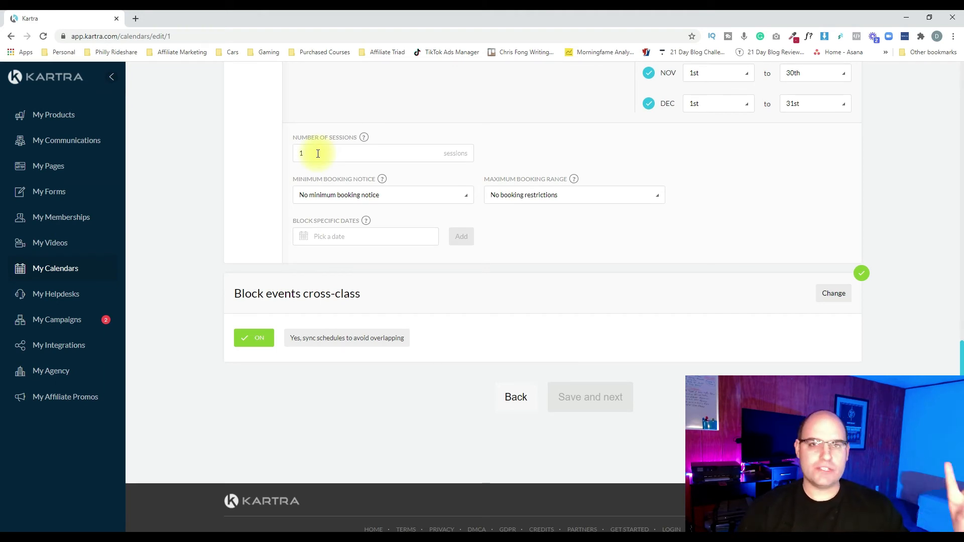
left_click(341, 202)
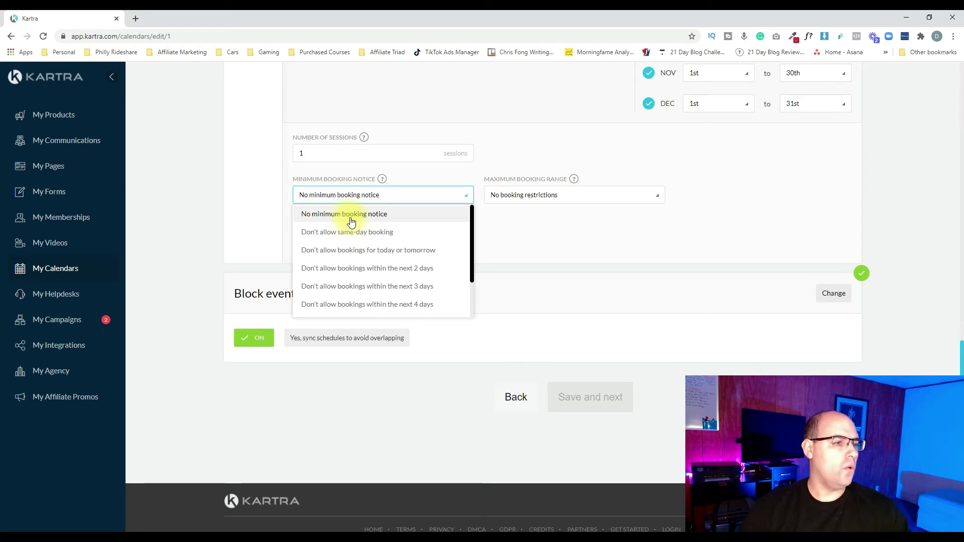
left_click(365, 251)
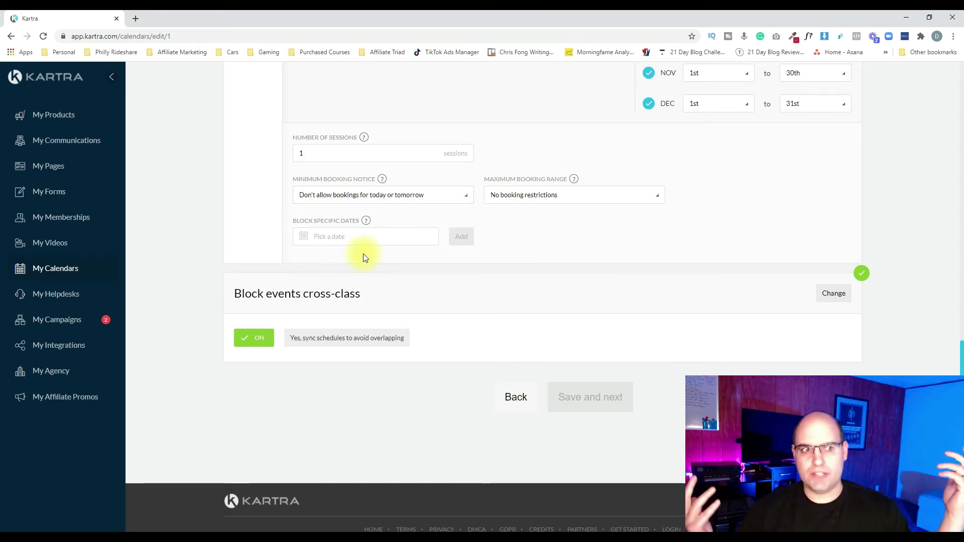
left_click(528, 194)
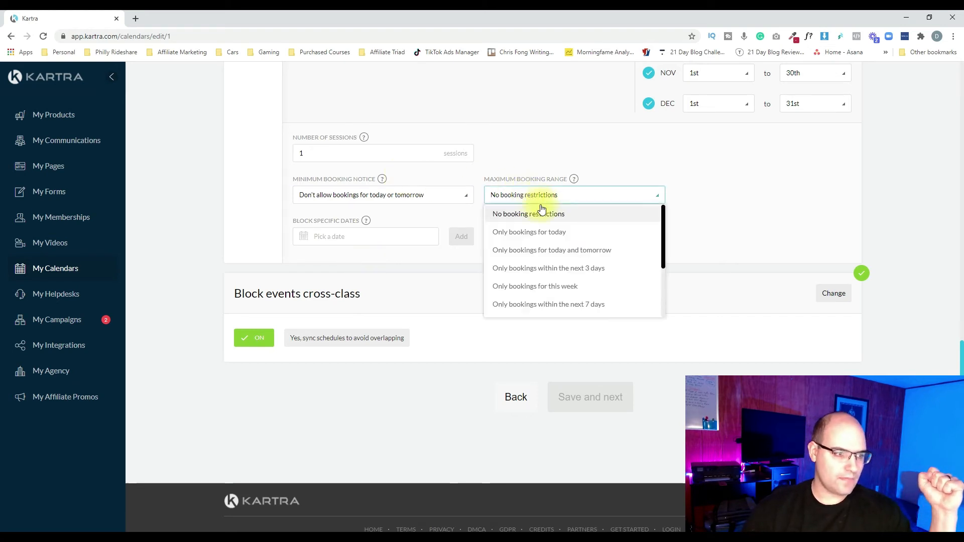
left_click(544, 215)
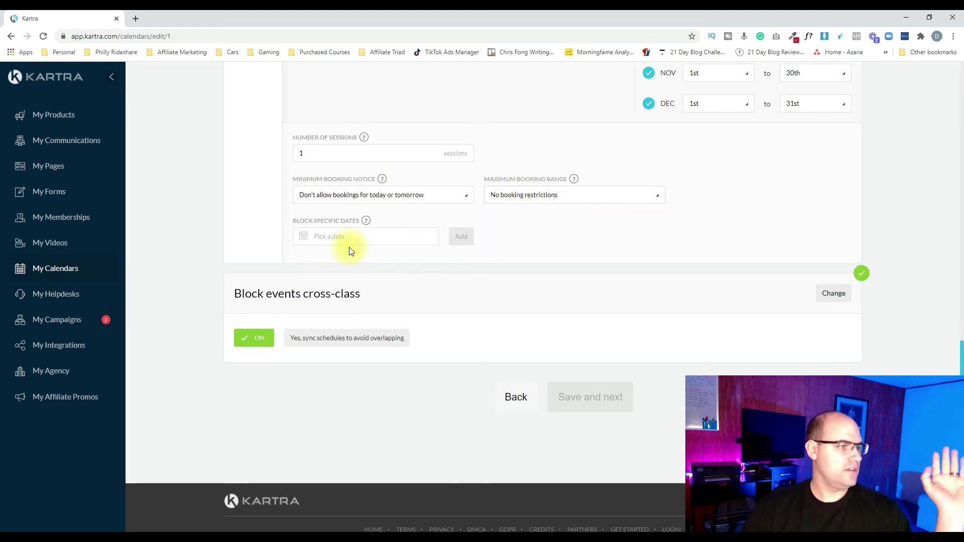
Block the date 12/25/2021 for the third class and open the "Block events cross-class" setting for editing
left_click(376, 235)
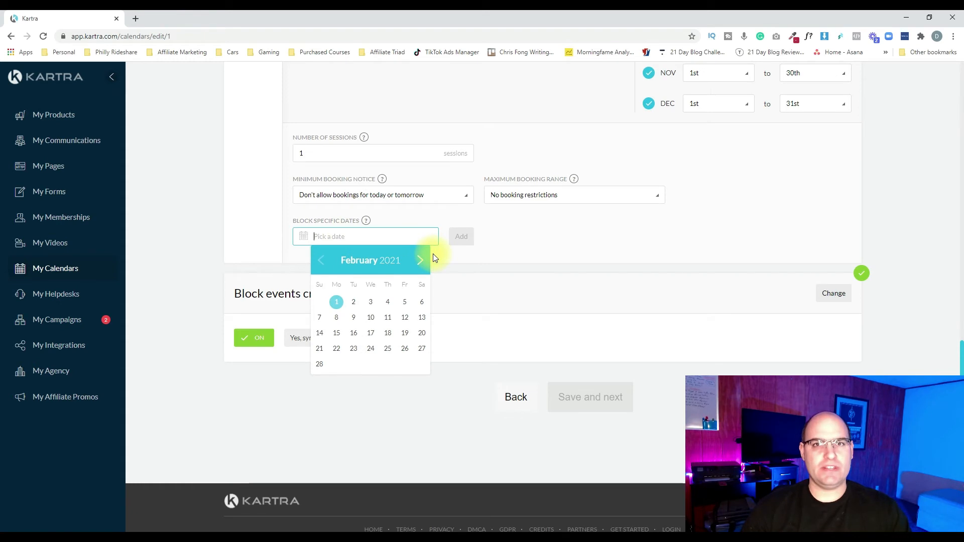
left_click(420, 261)
left_click(420, 261)
left_click(421, 262)
left_click(421, 262)
left_click(421, 262)
left_click(421, 262)
left_click(421, 263)
left_click(421, 262)
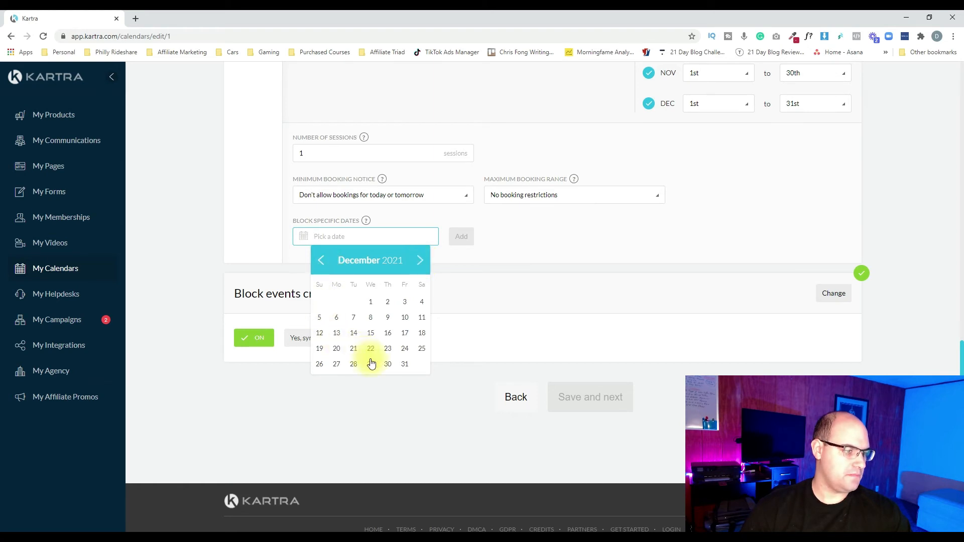
left_click(422, 349)
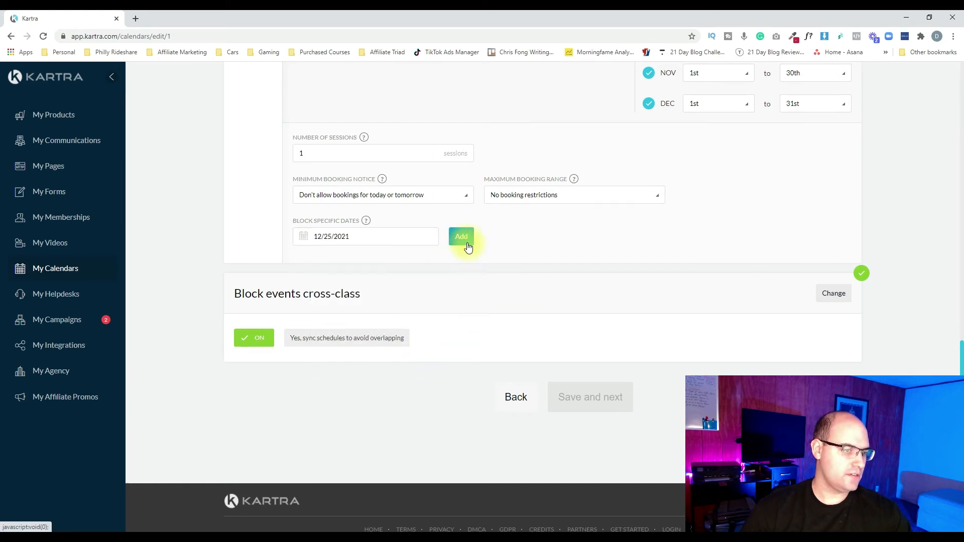
left_click(464, 240)
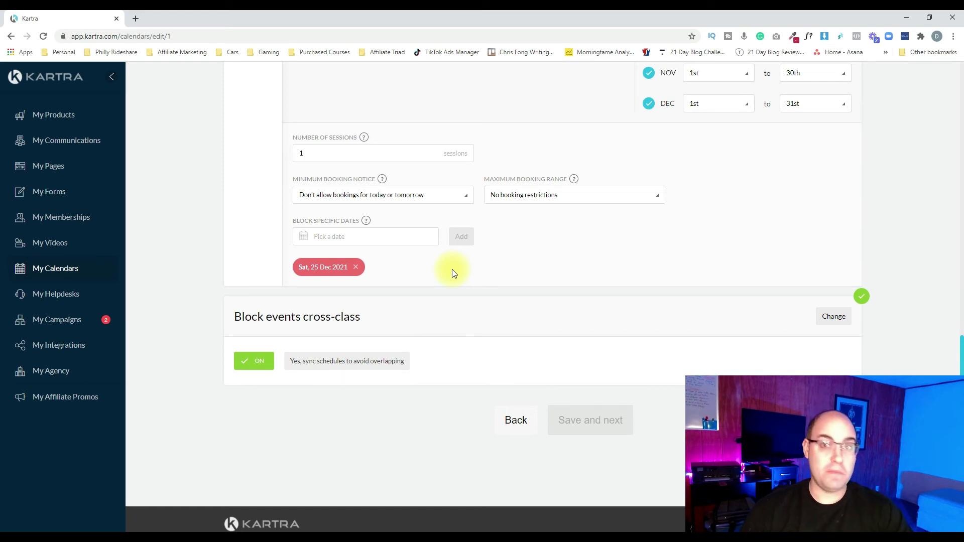
scroll(453, 273, "down", 1)
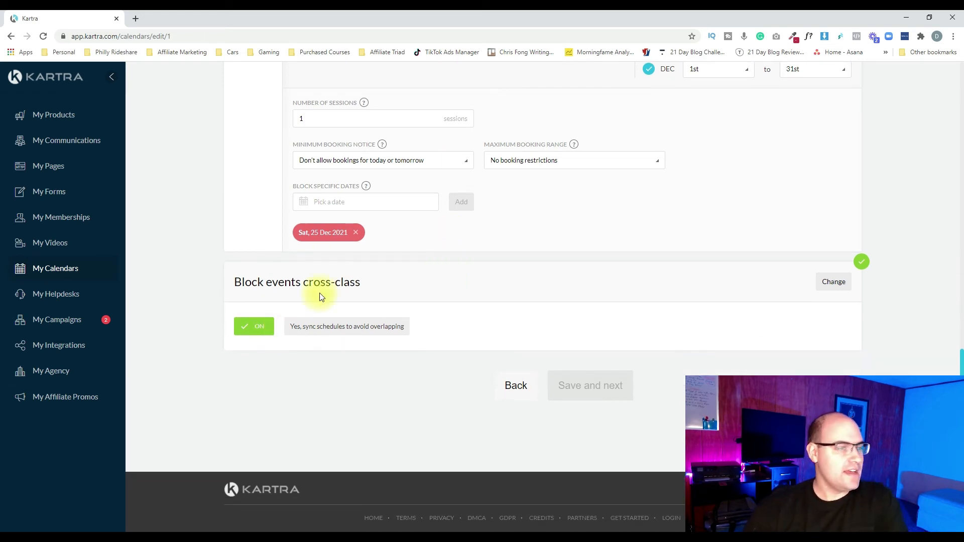
left_click(833, 285)
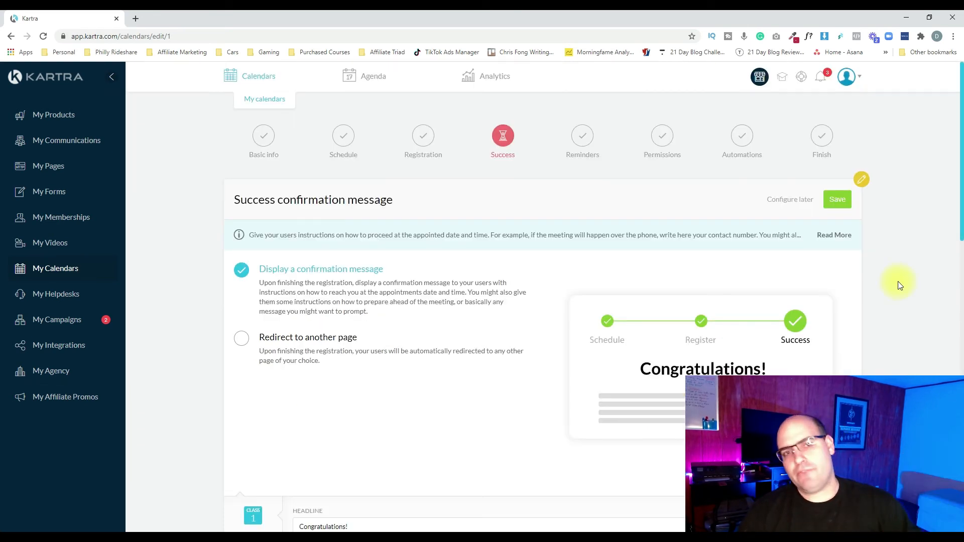
Review the success confirmation options and class 1's headline, subheadline message, appointment instructions and external page button settings
scroll(459, 236, "down", 4)
scroll(459, 239, "down", 5)
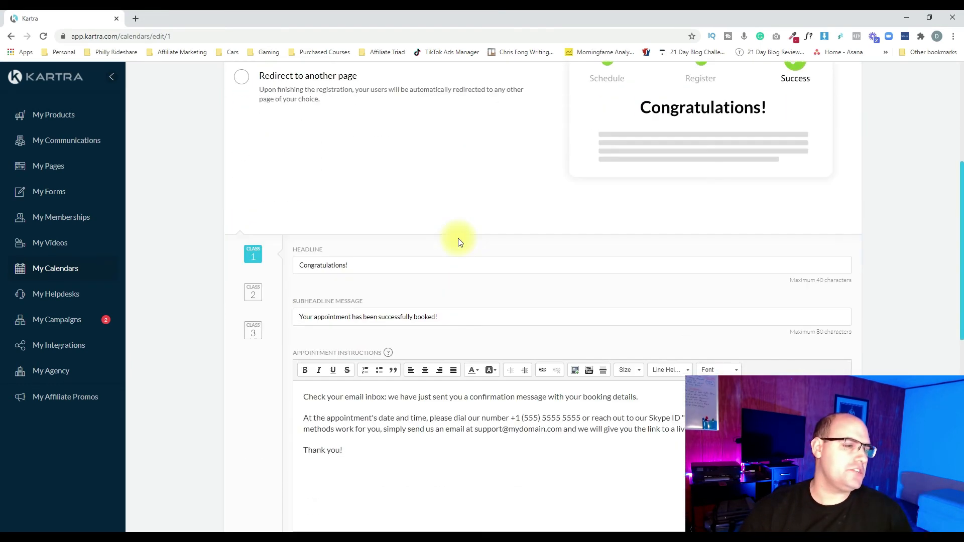
scroll(458, 238, "up", 2)
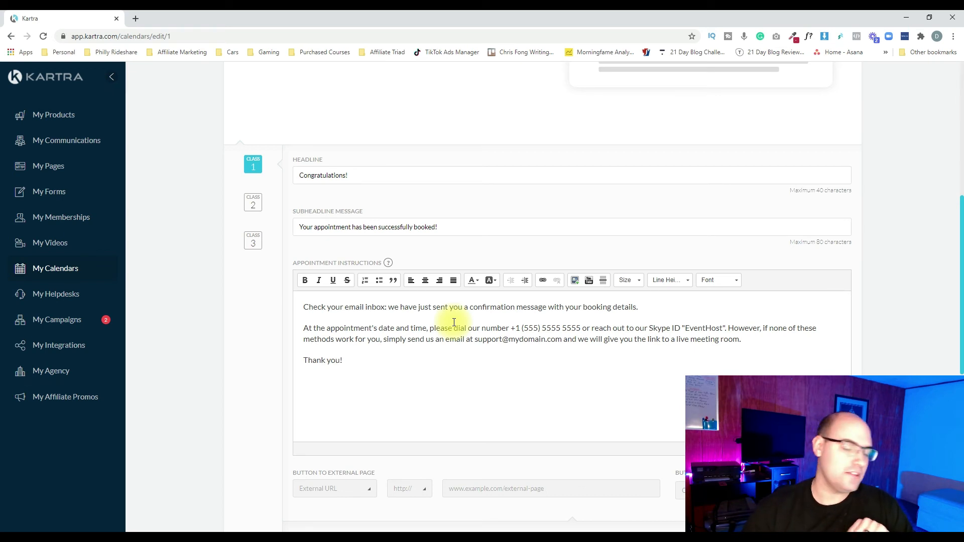
scroll(437, 314, "down", 5)
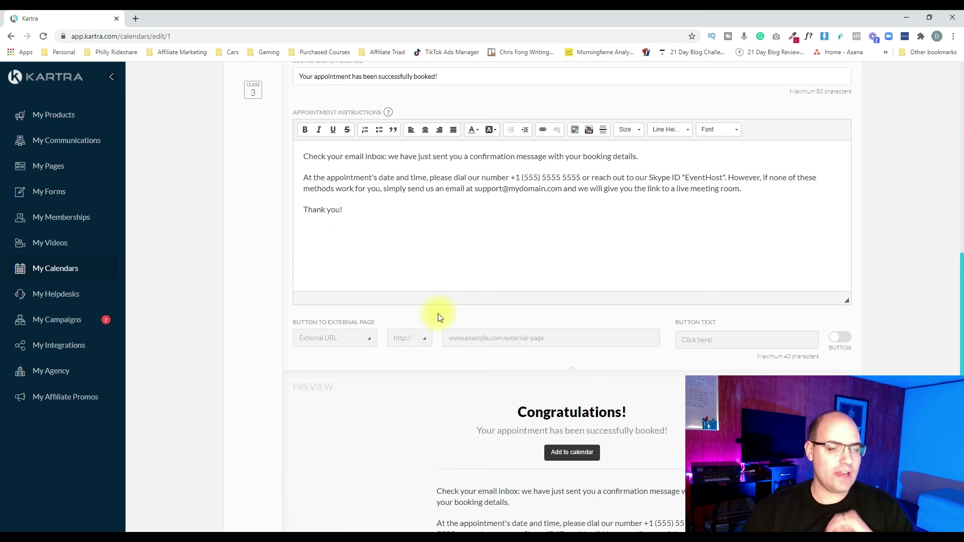
scroll(438, 314, "down", 3)
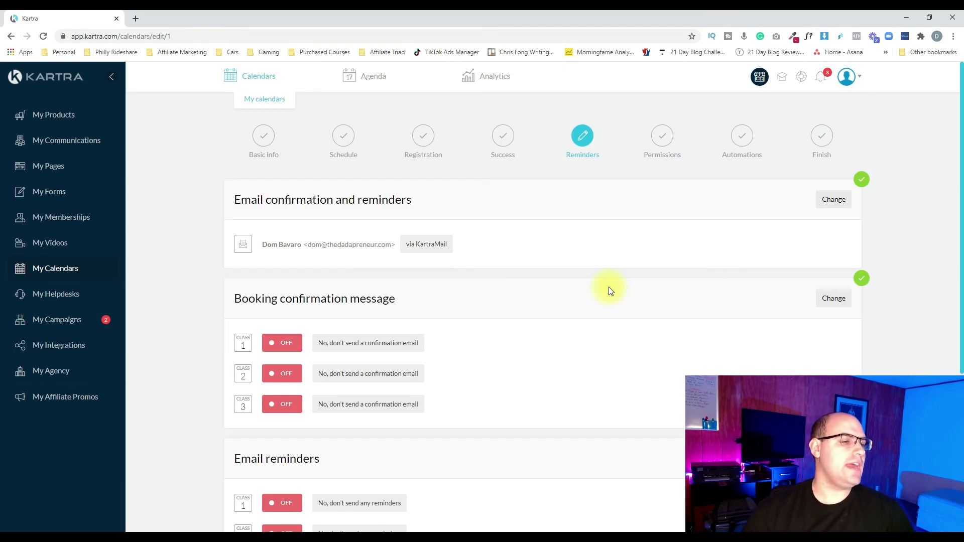
Edit the email reminders, choose to send reminders for class 1 and open a new email reminder
scroll(647, 273, "down", 2)
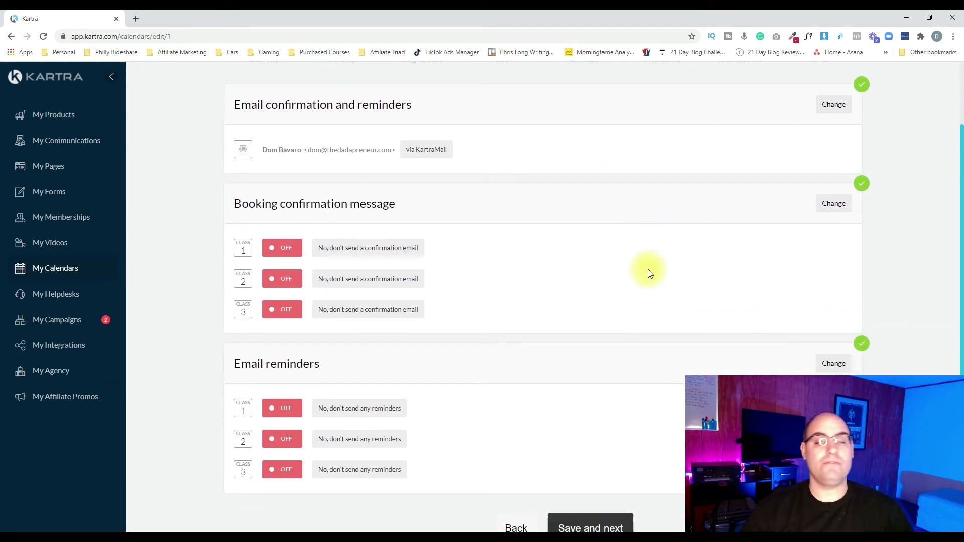
scroll(647, 274, "down", 2)
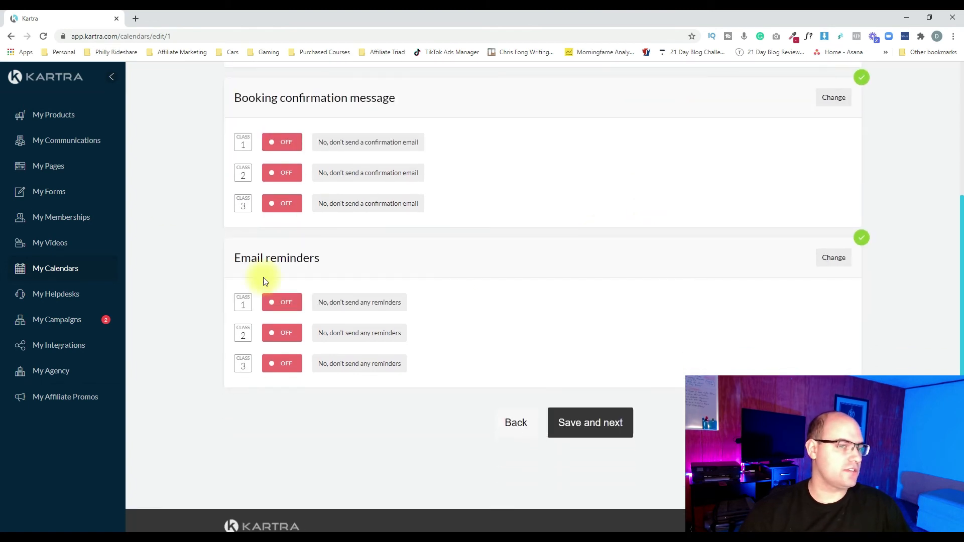
left_click(831, 261)
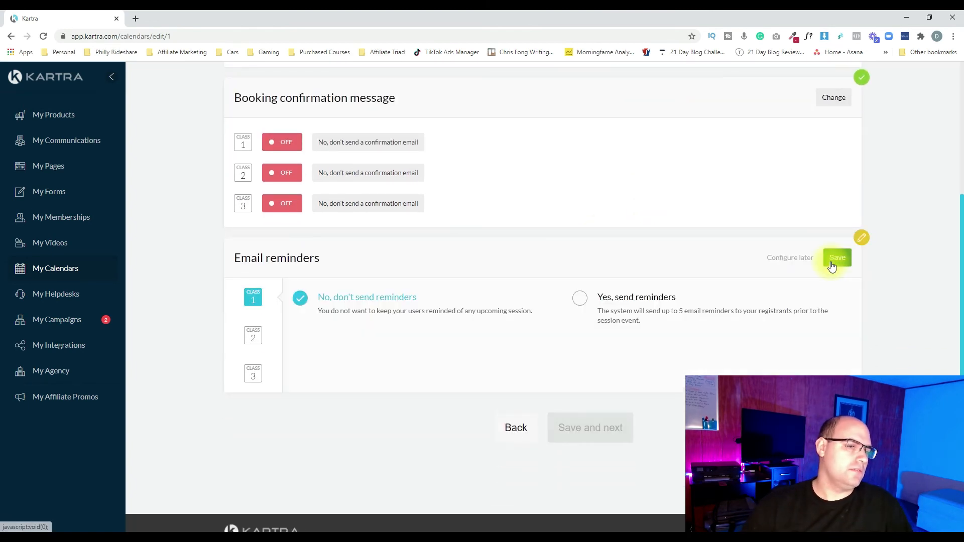
left_click(580, 304)
left_click(522, 365)
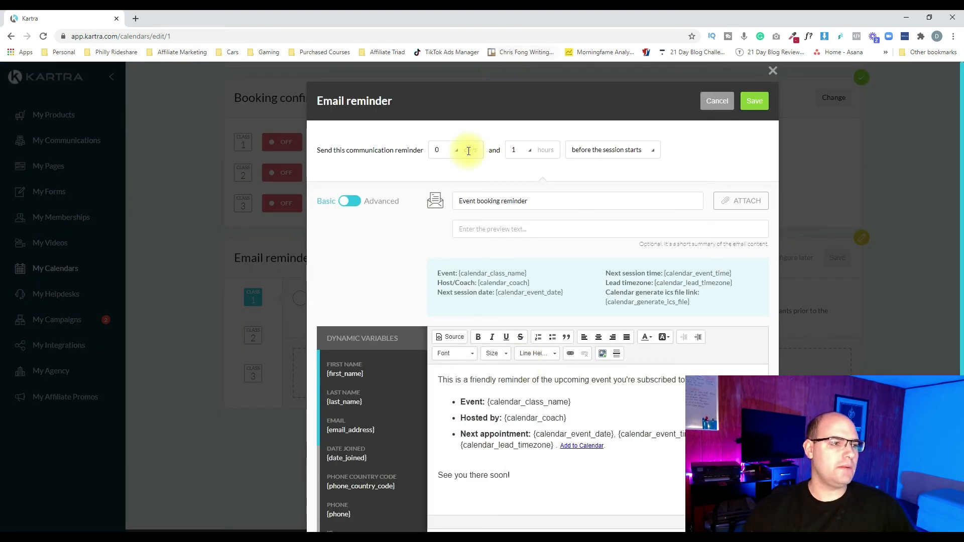
Examine the email reminder's send timing and message body, and close it without saving
left_click(514, 157)
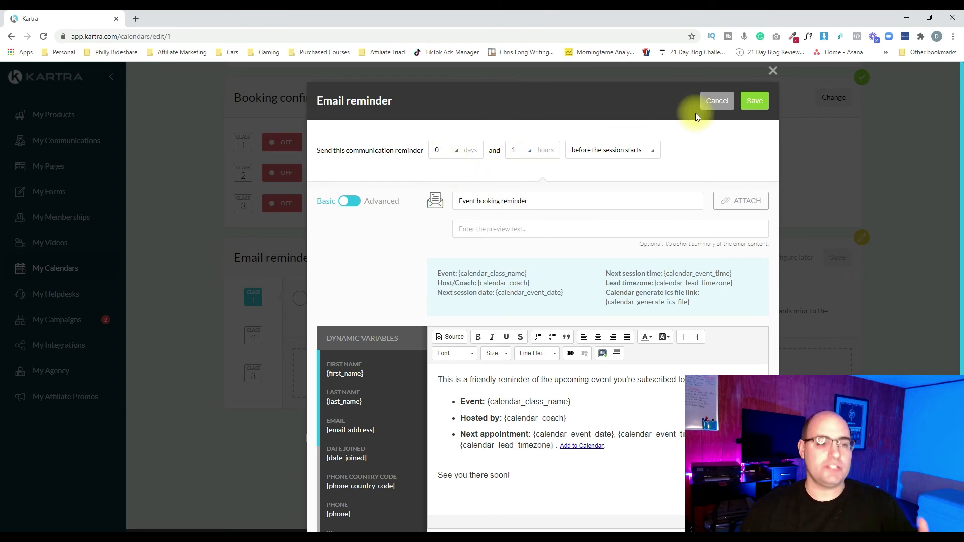
scroll(713, 261, "down", 1)
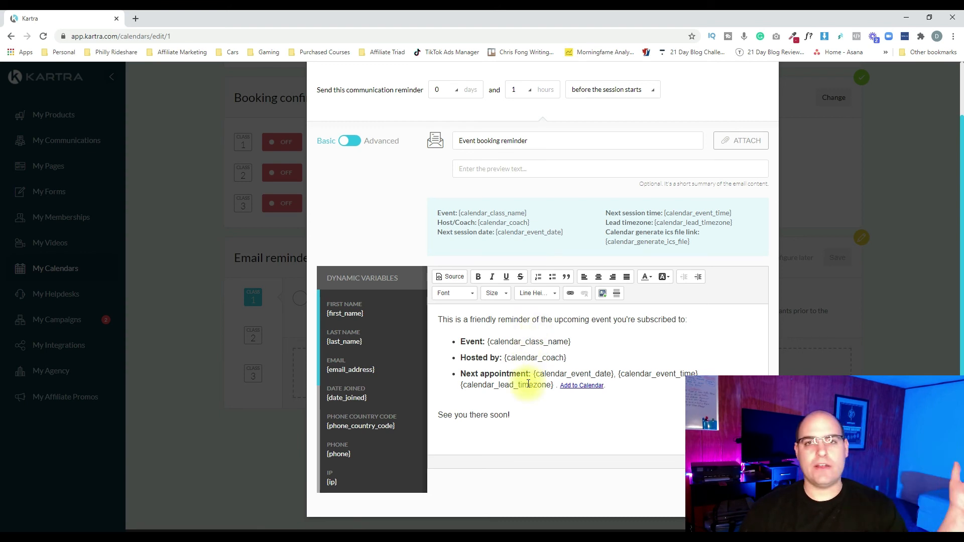
scroll(542, 380, "up", 1)
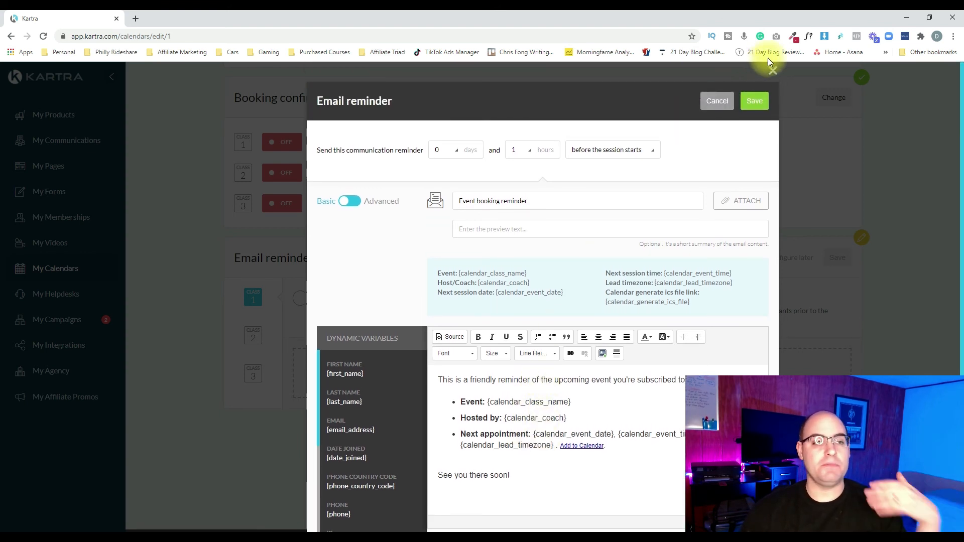
left_click(773, 73)
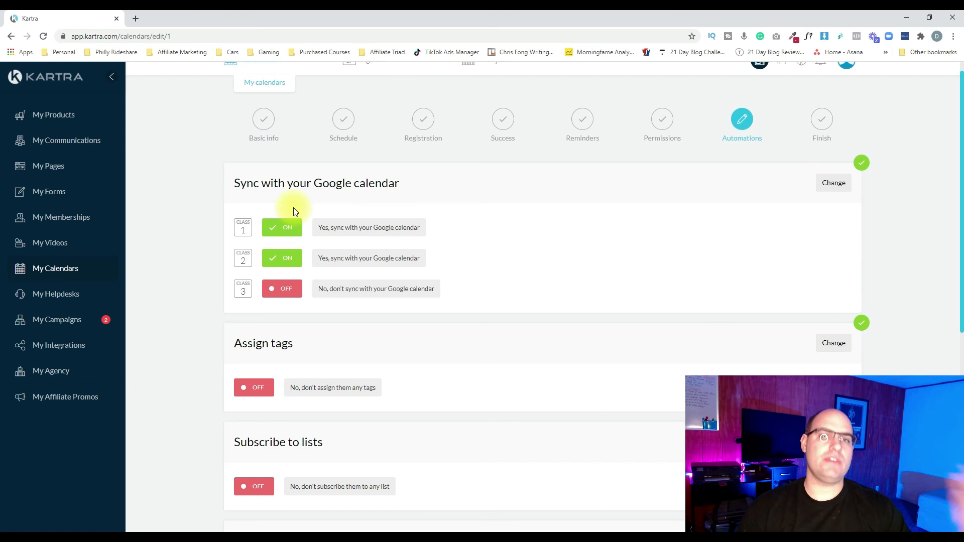
Review the tag, list, sequence and advanced automation settings, and save them to finish the calendar setup
scroll(296, 211, "down", 6)
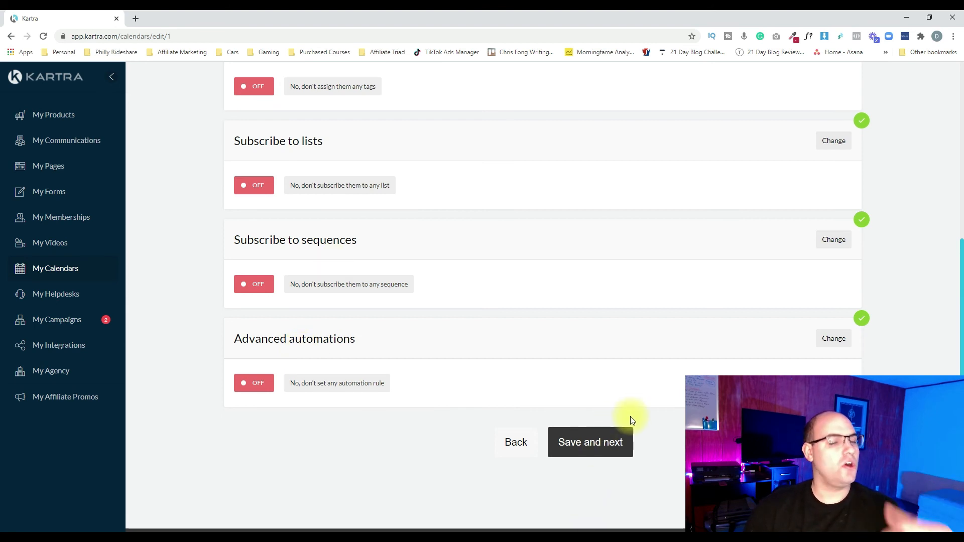
scroll(631, 416, "up", 1)
scroll(631, 415, "down", 2)
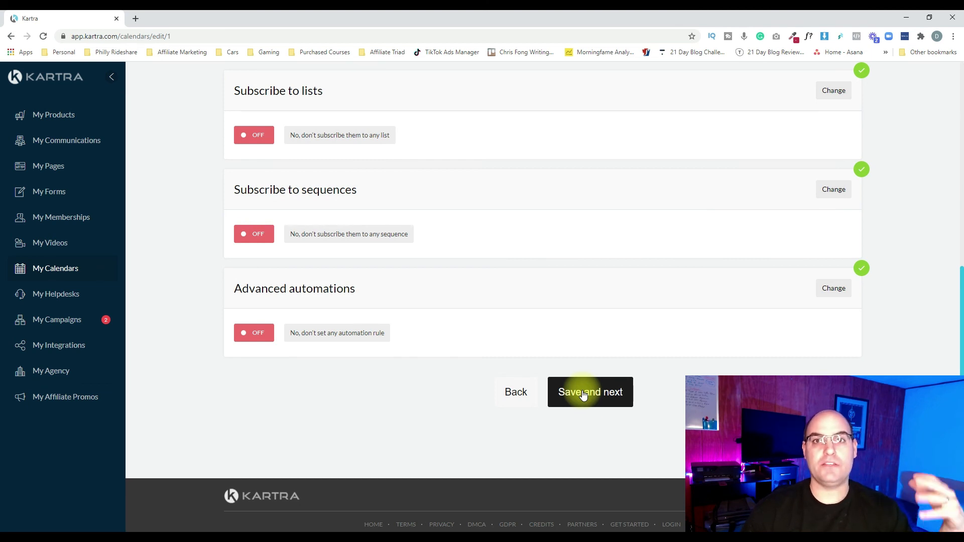
left_click(584, 396)
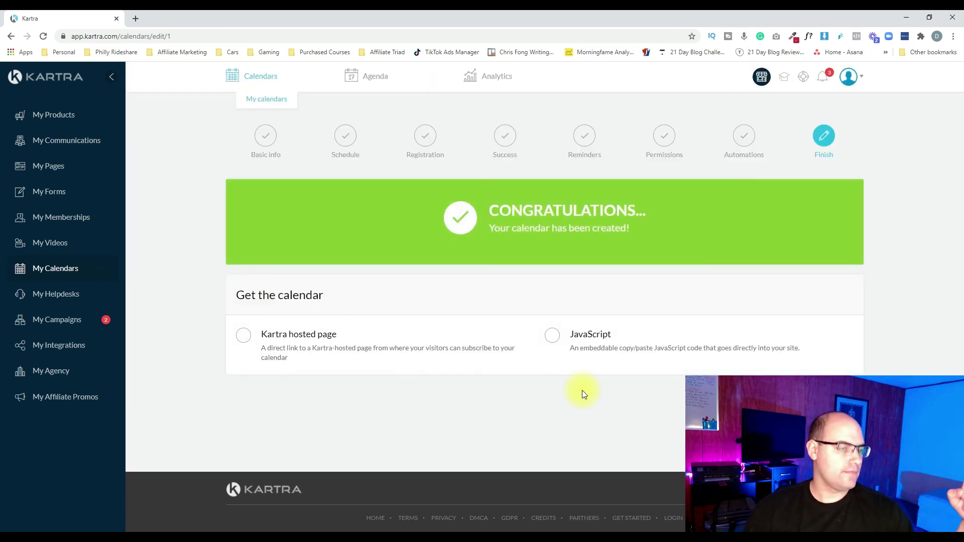